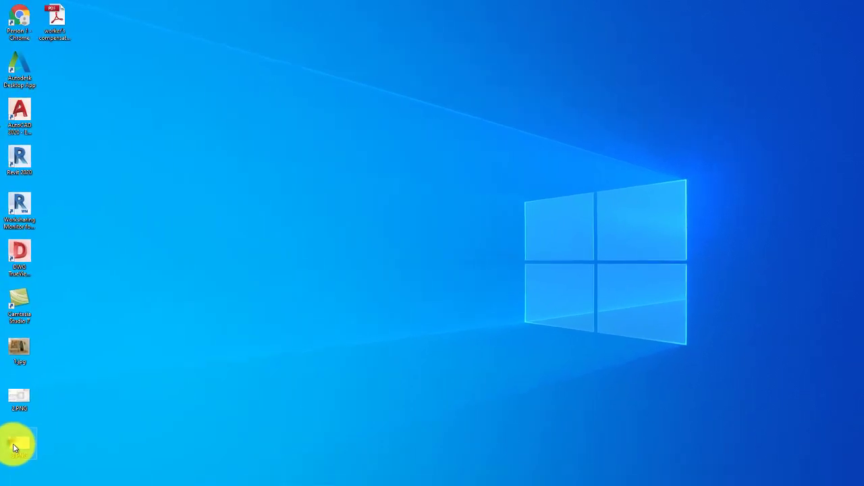
Step: Open the 3.PNG gripper sketch image from the desktop in Photos
double_click(13, 443)
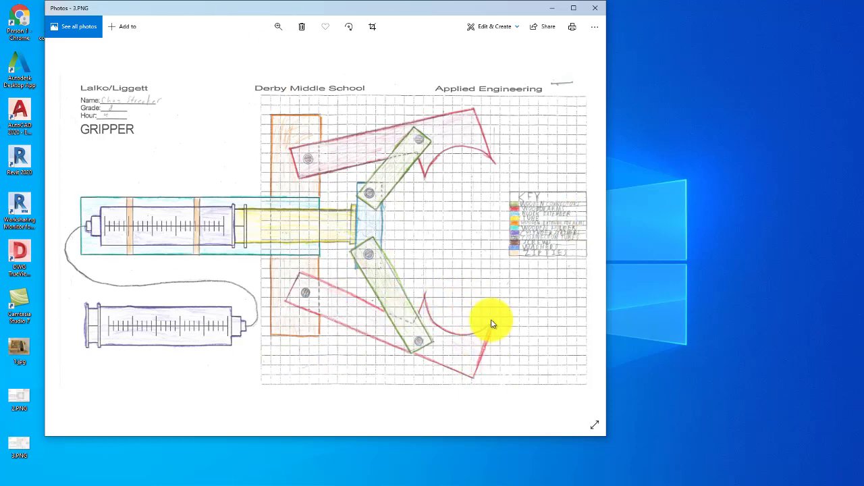
Step: Snap the Photos window with the gripper sketch to the left half of the screen
left_click_drag(453, 23, 380, 37)
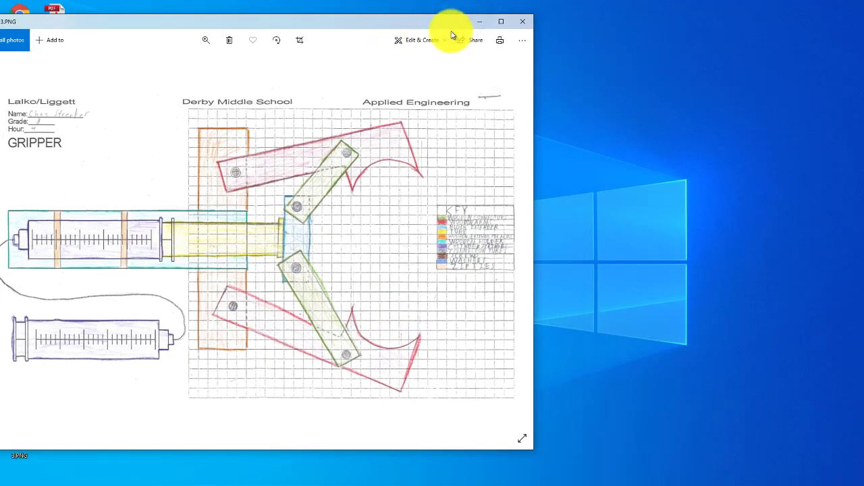
key("super+Left")
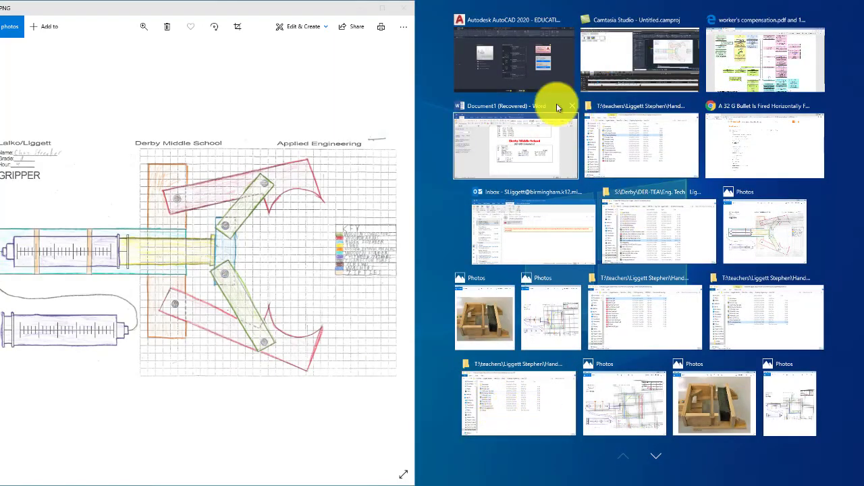
Step: Put AutoCAD in the right half, open 05 Laser gripper, and close the Properties palette
left_click(508, 53)
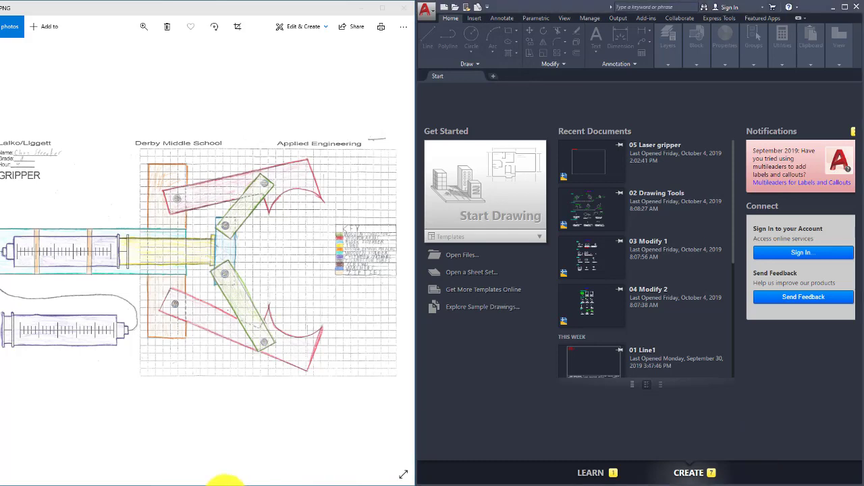
mouse_move(227, 481)
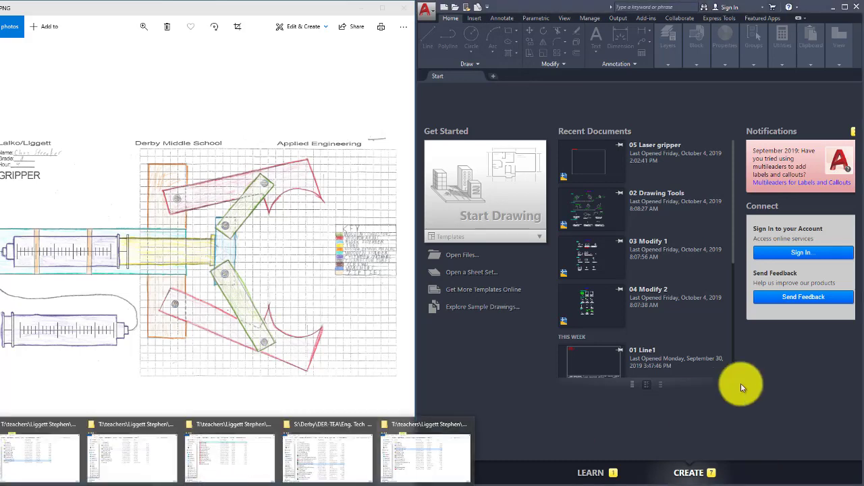
left_click(817, 383)
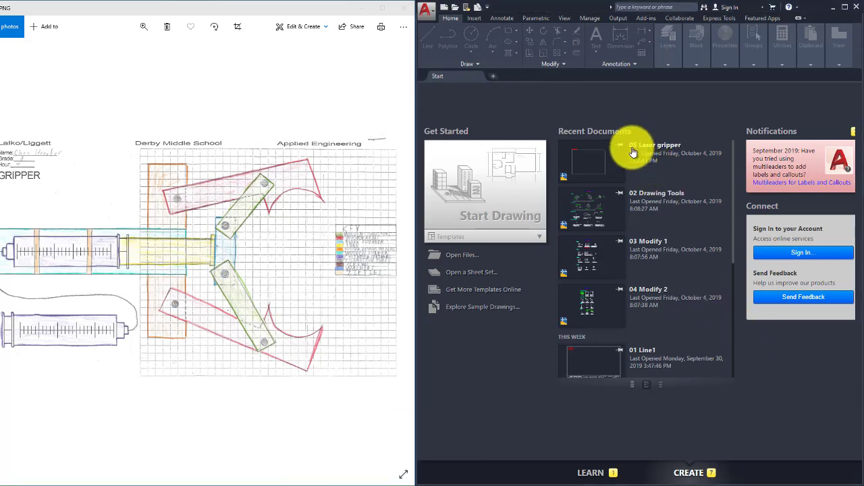
left_click(655, 152)
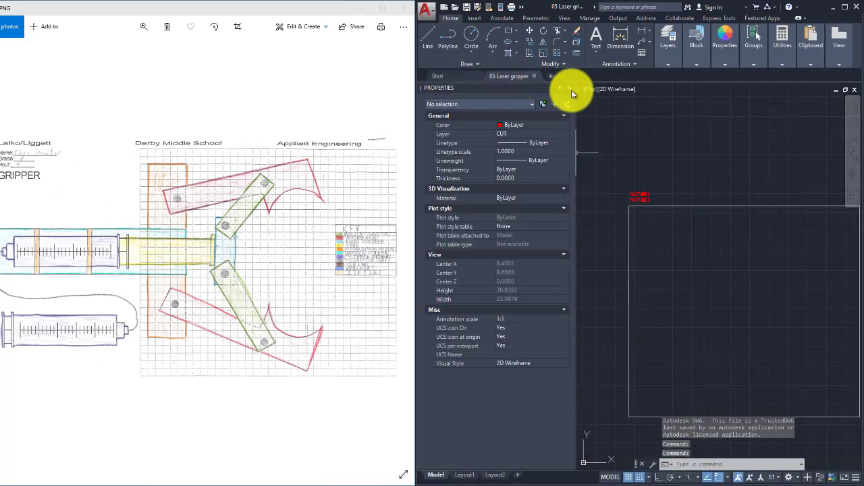
left_click(569, 85)
Step: Pan and zoom in on the border's top-left corner and the red YOUTUBE labels
mouse_move(724, 278)
middle_mouse_down()
mouse_move(668, 213)
mouse_move(653, 217)
mouse_move(670, 232)
middle_mouse_up()
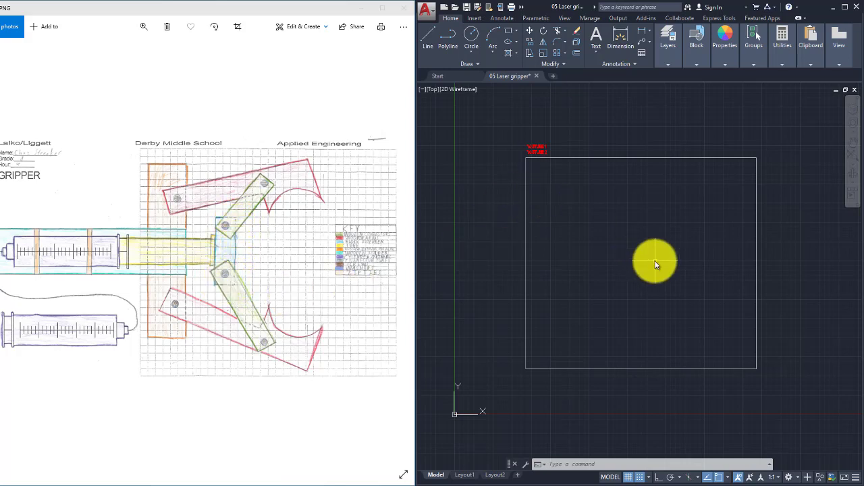
scroll(612, 216, "up", 2)
scroll(582, 258, "up", 1)
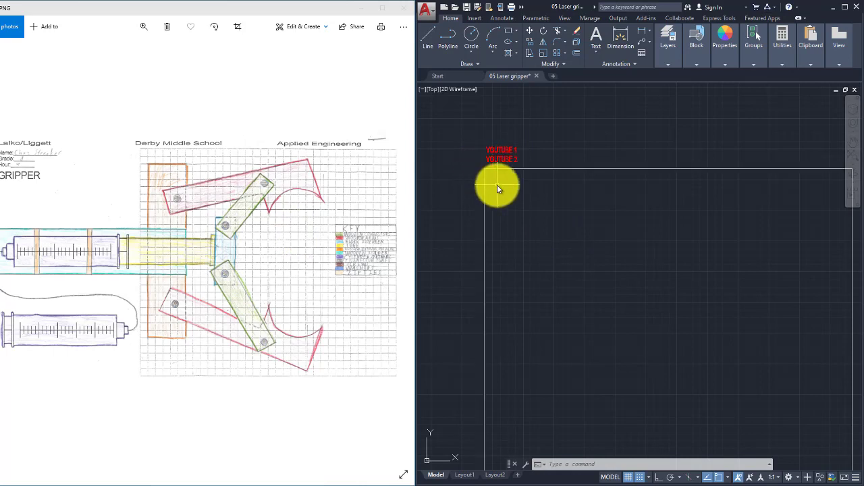
Step: Draw a small closed four-line rectangle just inside the border's top-left corner
left_click(429, 39)
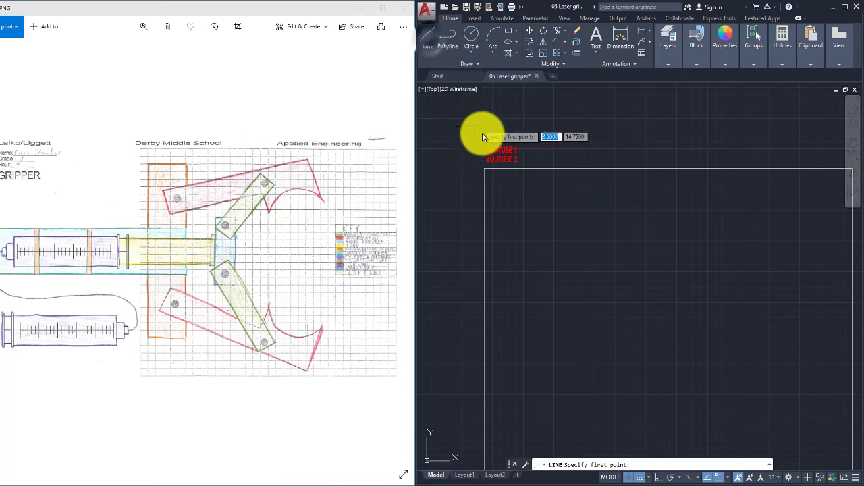
left_click(491, 179)
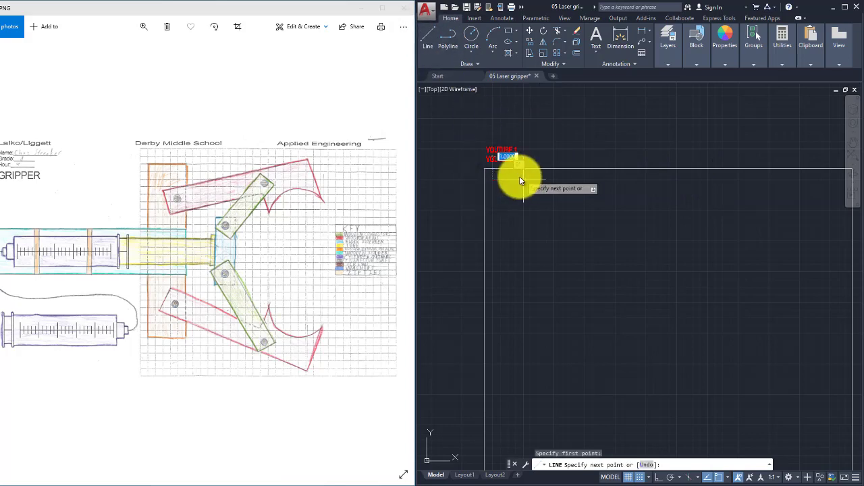
left_click(559, 180)
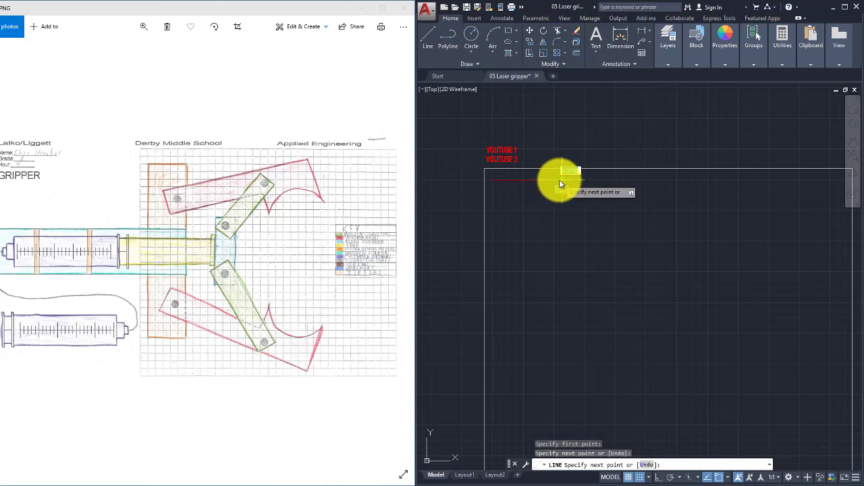
left_click(558, 203)
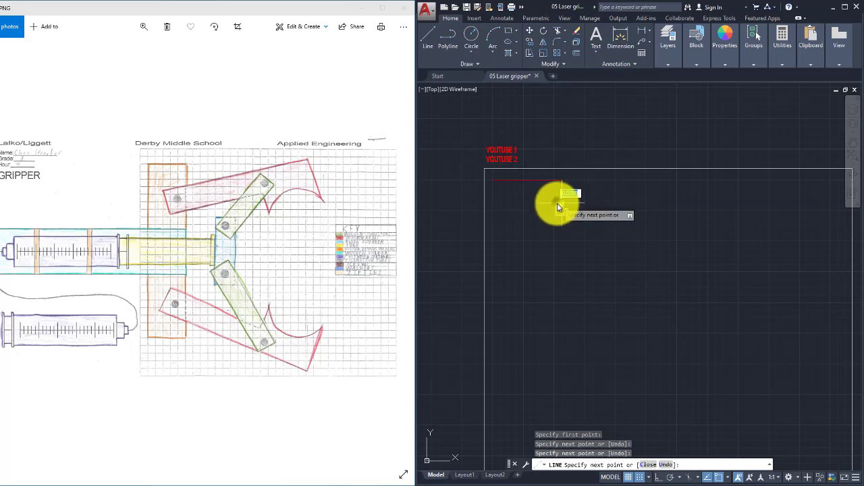
left_click(491, 203)
left_click(491, 180)
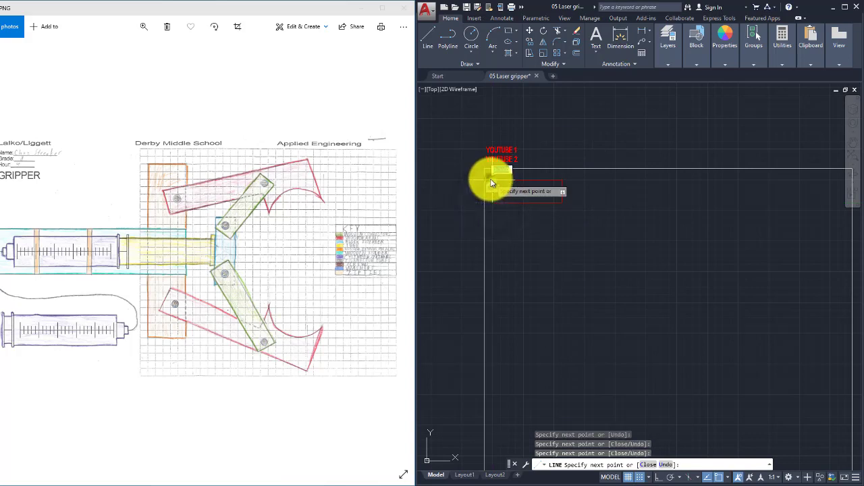
right_click(616, 183)
left_click(635, 190)
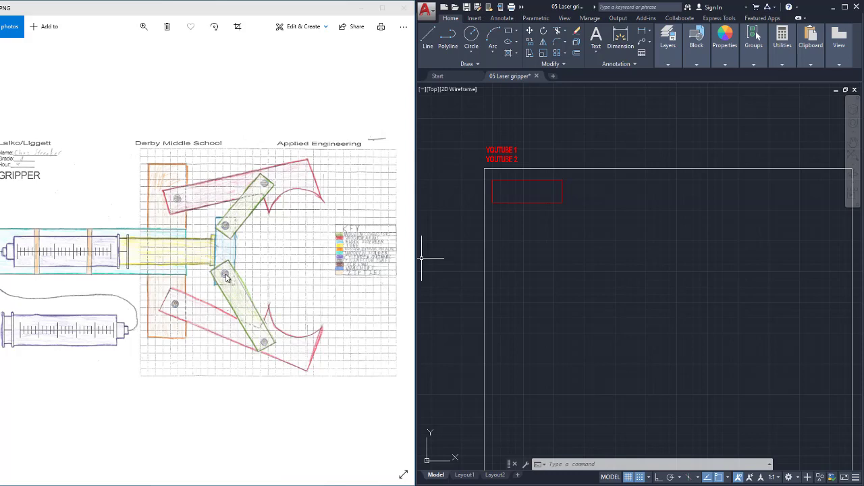
Step: Turn grid snap off and enable the Midpoint object snap
type("c")
key("Return")
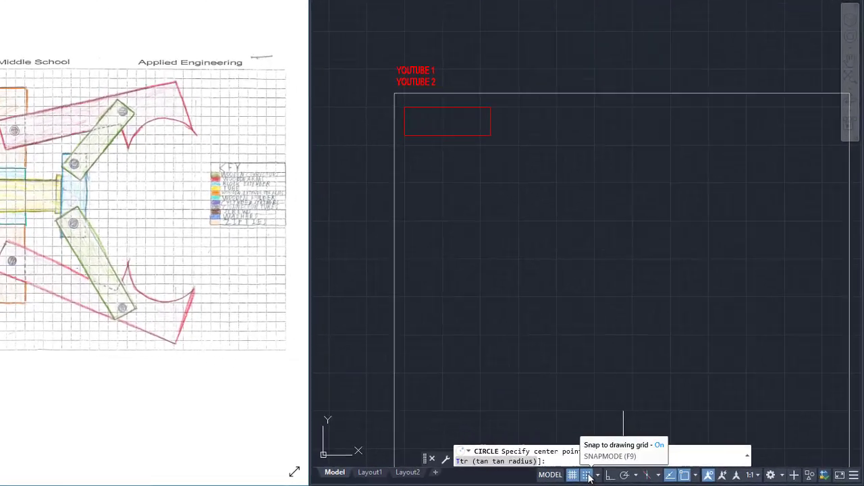
left_click(542, 474)
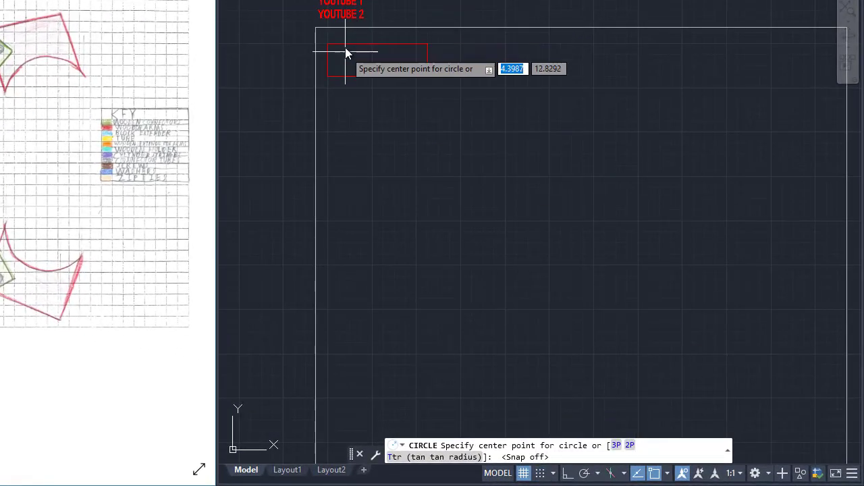
left_click(655, 473)
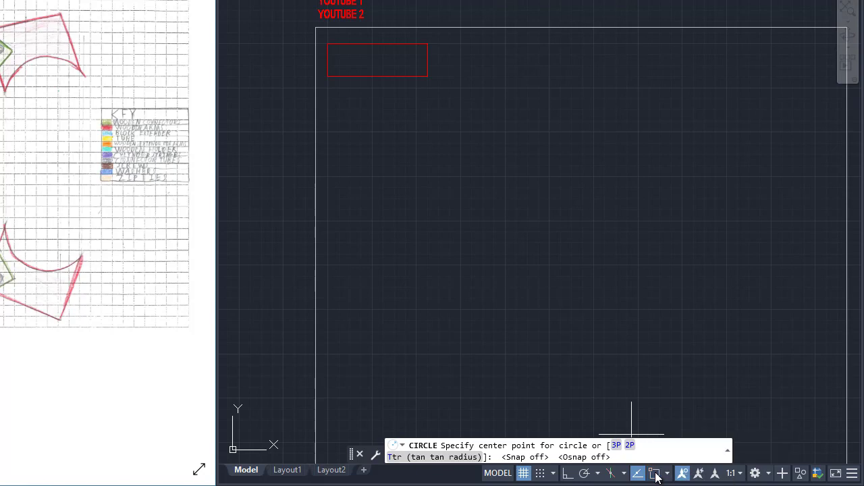
left_click(655, 473)
left_click(667, 474)
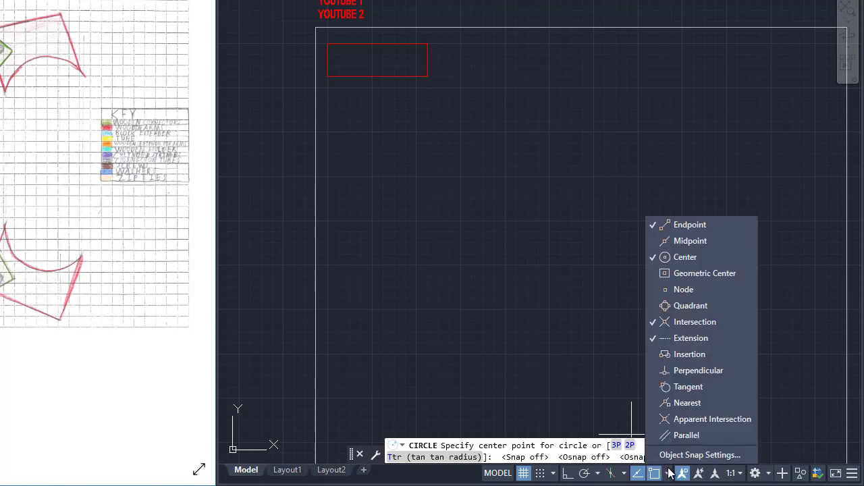
left_click(671, 237)
key("Escape")
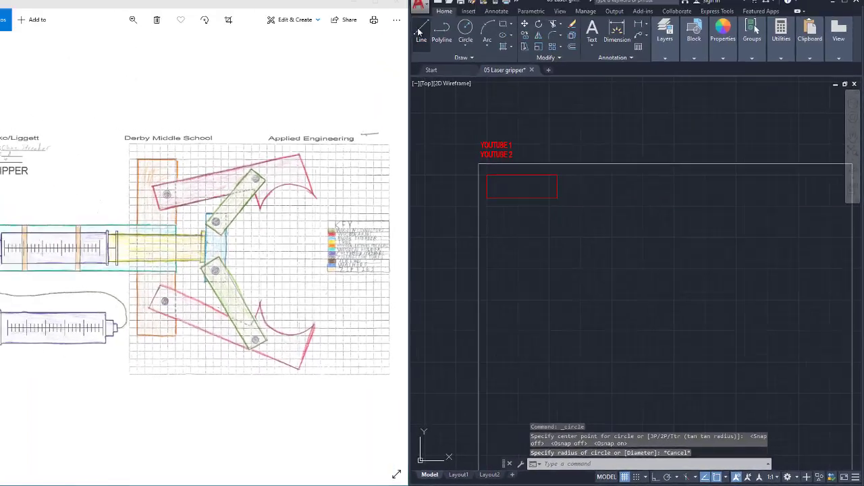
Step: Draw a horizontal line joining the midpoints of the rectangle's left and right edges
type("l")
key("Return")
left_click(494, 192)
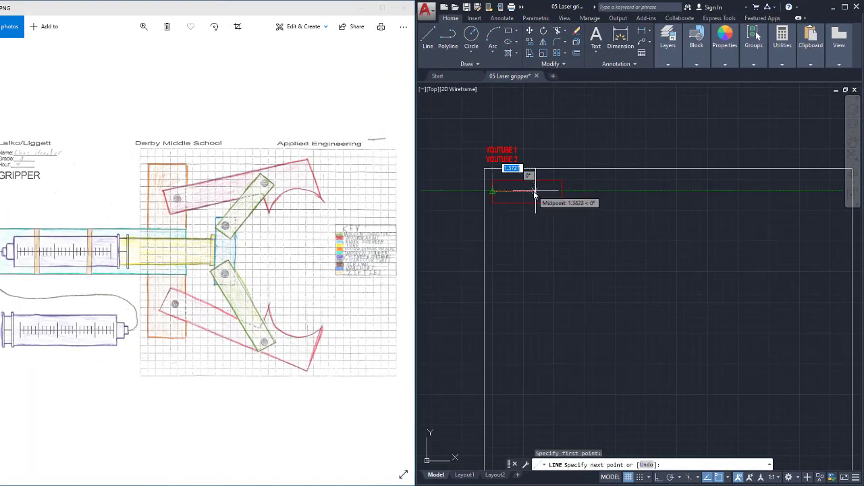
left_click(559, 193)
key("Escape")
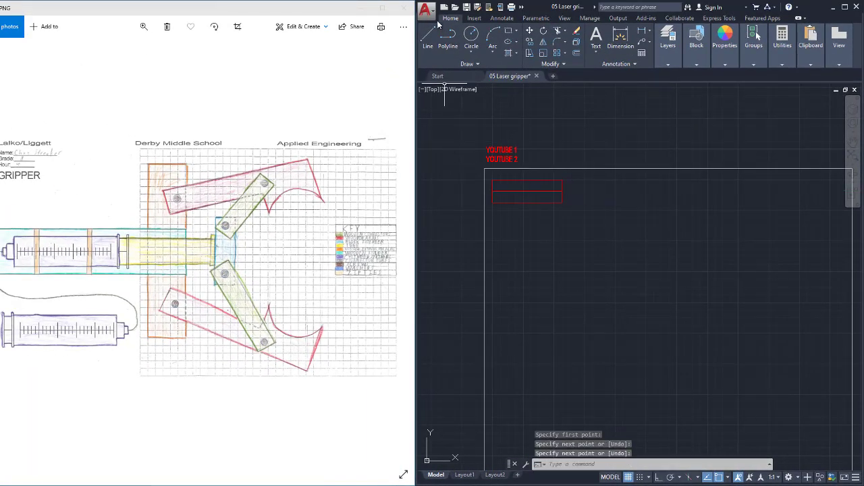
Step: With object snap off, draw a short vertical line near the rectangle's left end
left_click(427, 37)
key("F9")
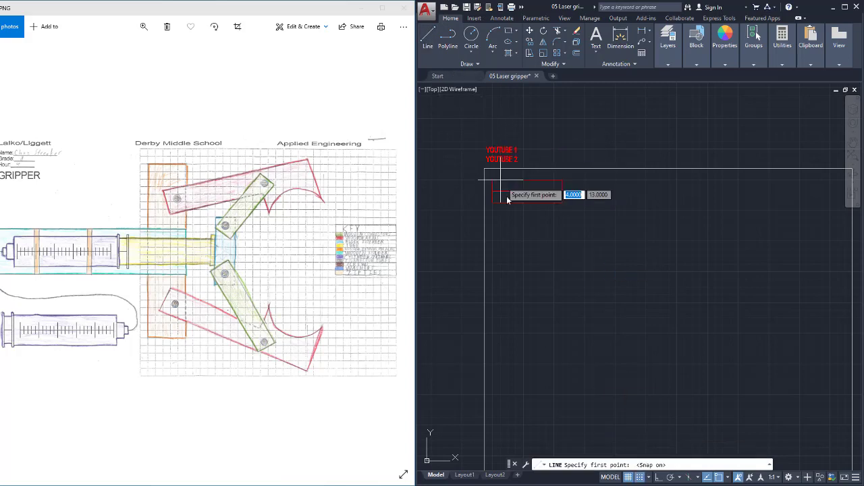
left_click(509, 204)
key("Escape")
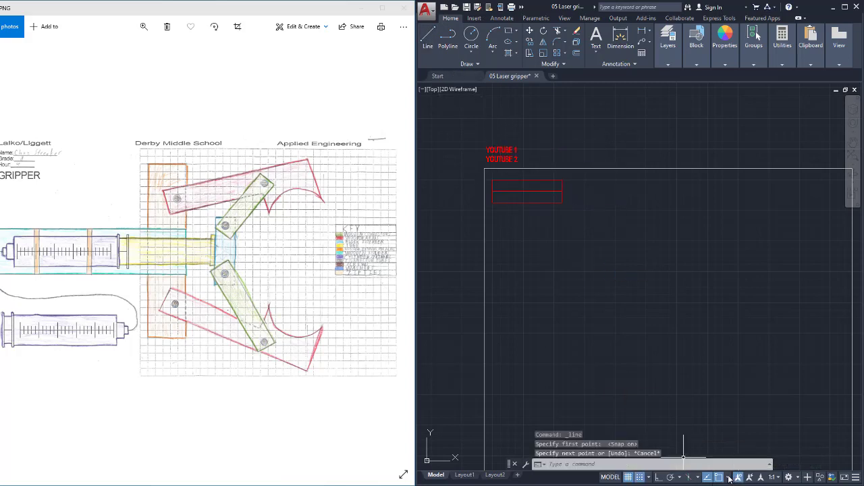
left_click(719, 477)
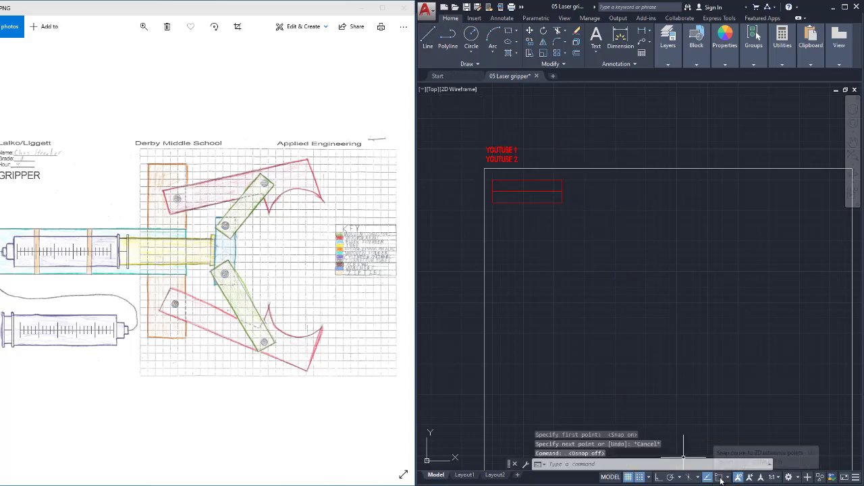
left_click(426, 38)
left_click(500, 195)
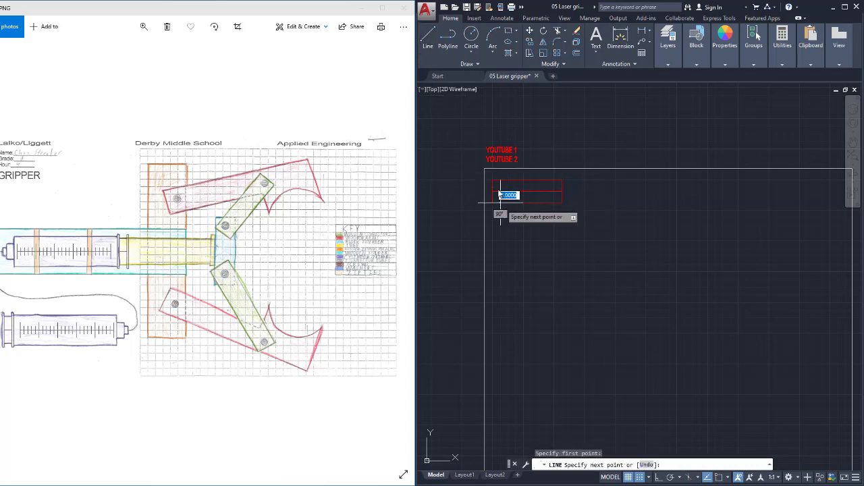
left_click(499, 183)
key("Return")
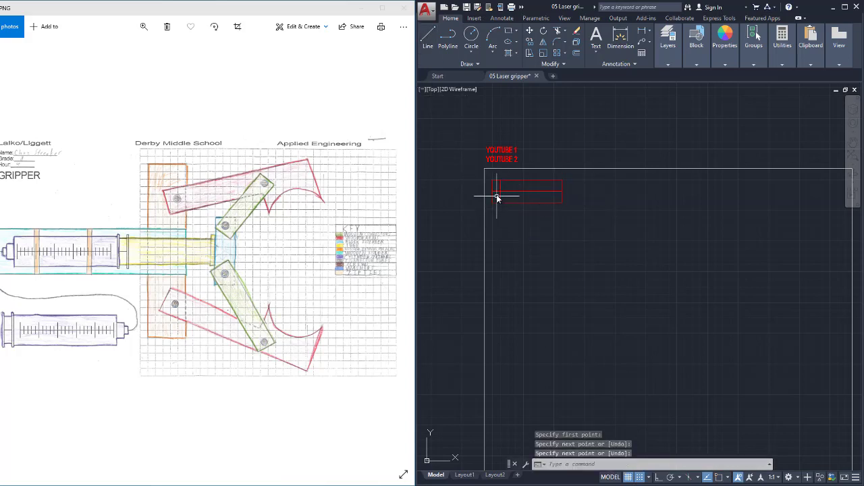
left_click(471, 38)
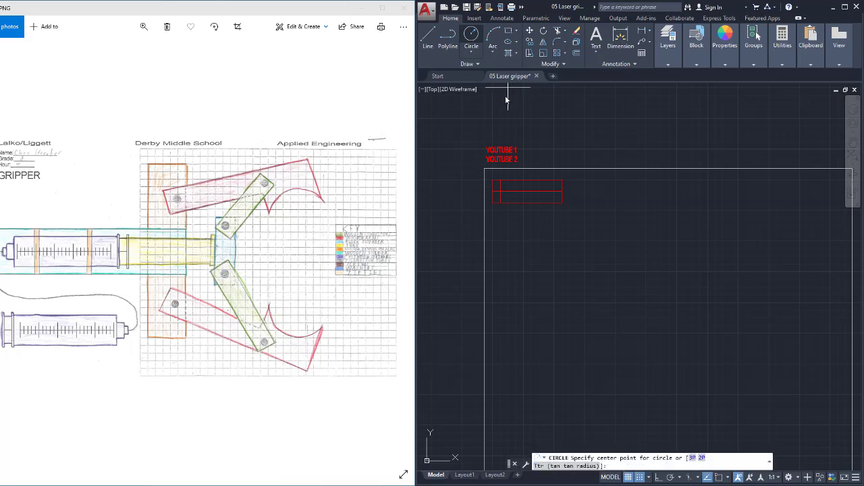
Step: Place a 0.2-diameter circle near the rectangle's left end using object snap
left_click(641, 478)
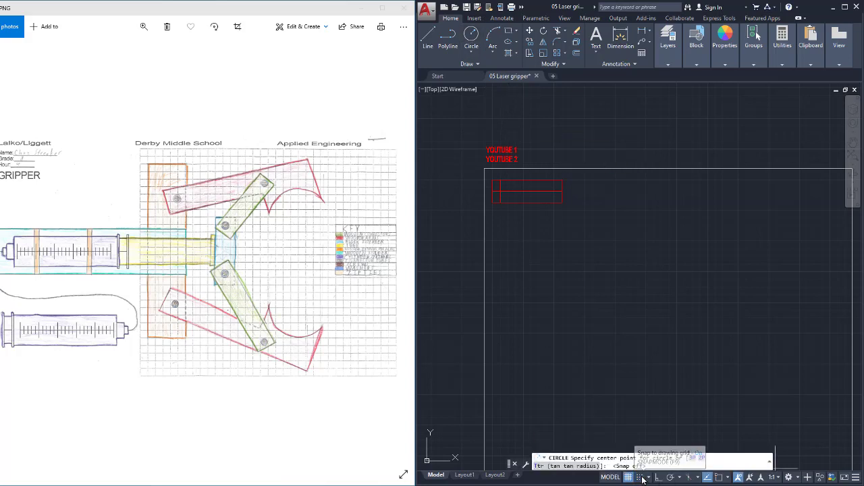
left_click(720, 478)
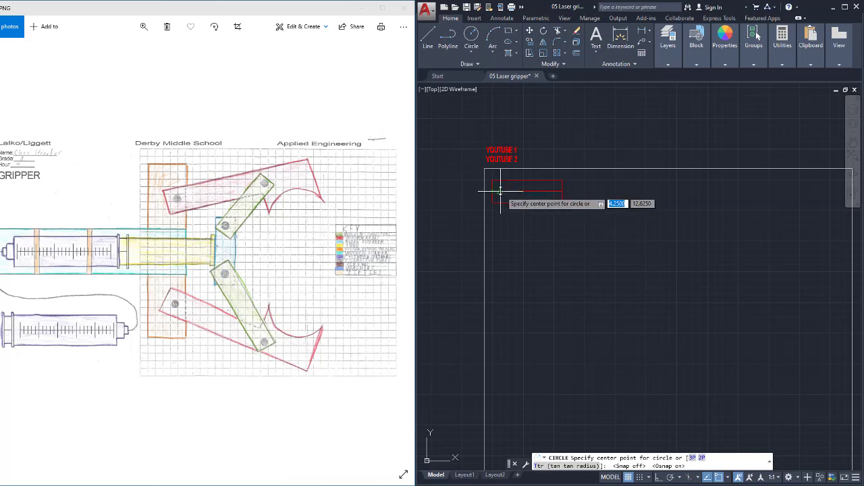
left_click(499, 191)
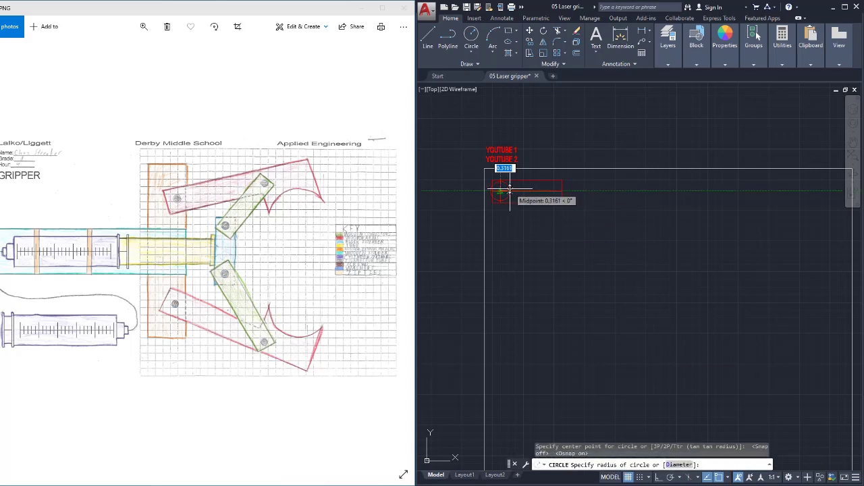
type("D")
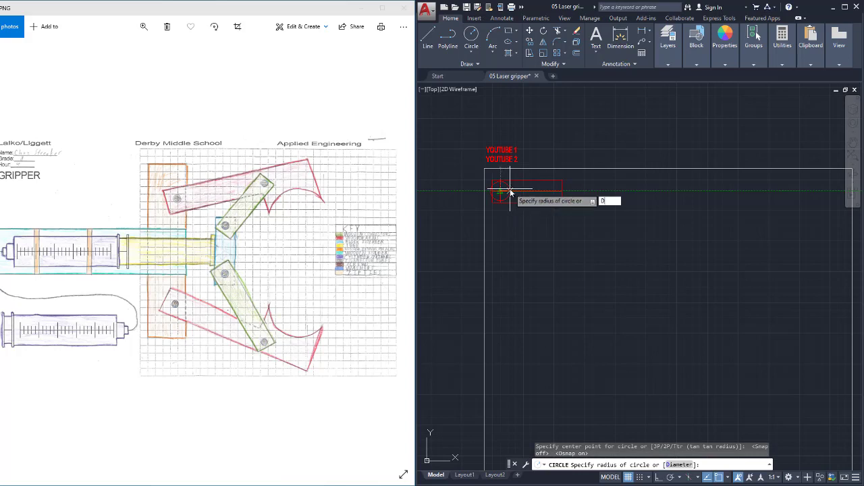
key("Return")
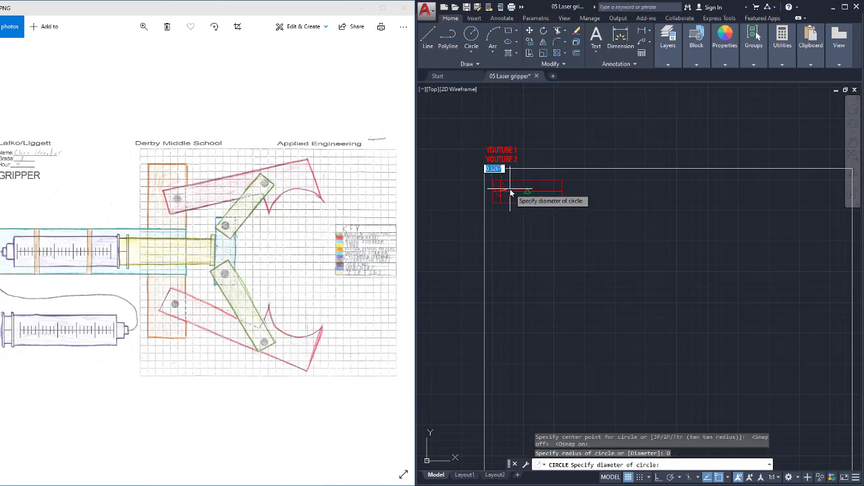
type(".2")
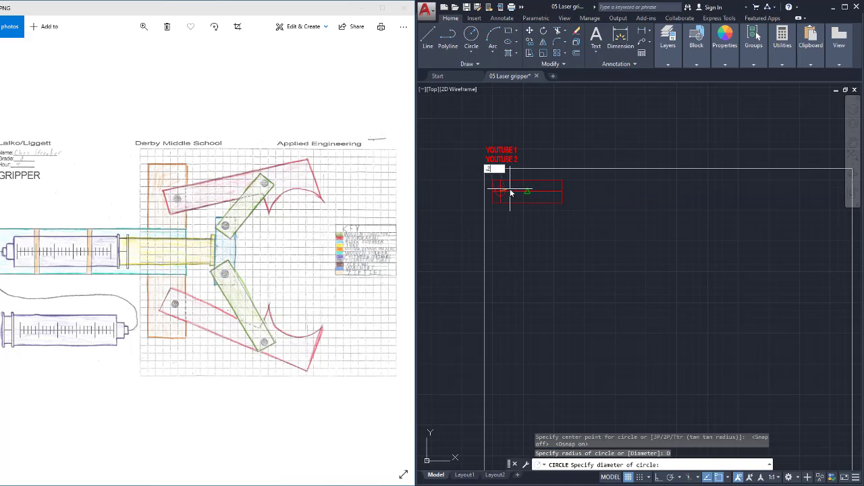
key("Return")
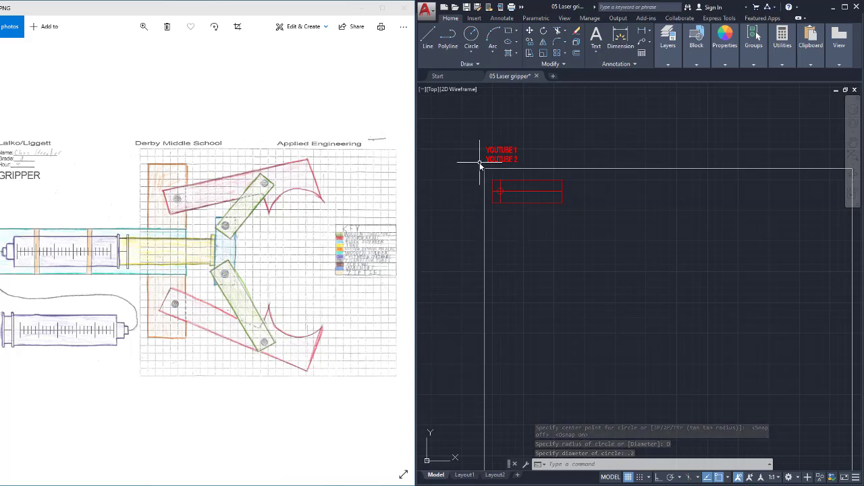
Step: Erase the horizontal and vertical guide lines
left_click(516, 196)
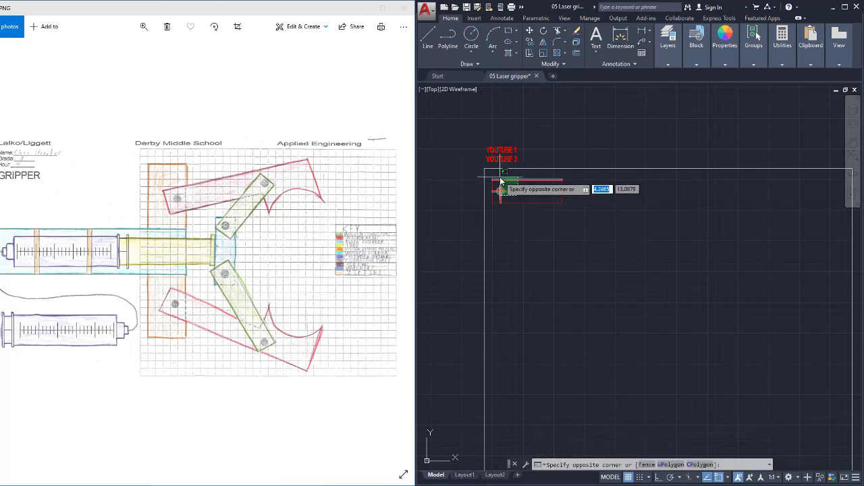
left_click(501, 183)
key("Delete")
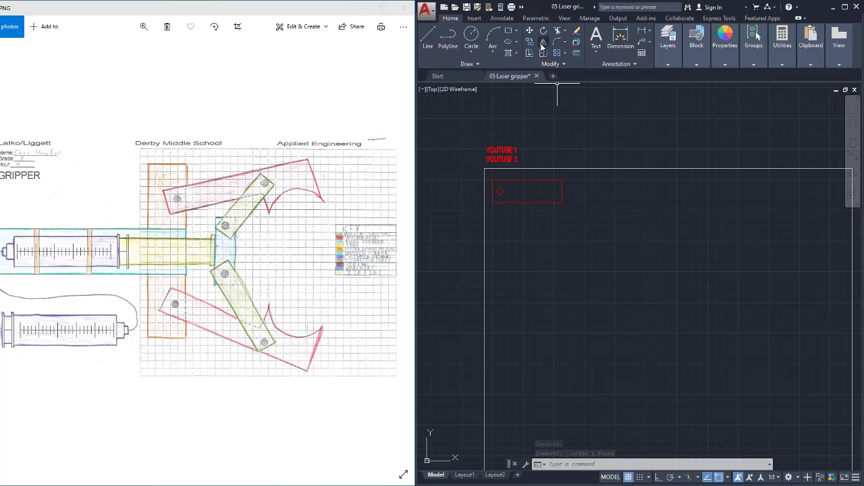
Step: Mirror the hole about the rectangle's vertical midline to its right end, keeping the original
left_click(542, 43)
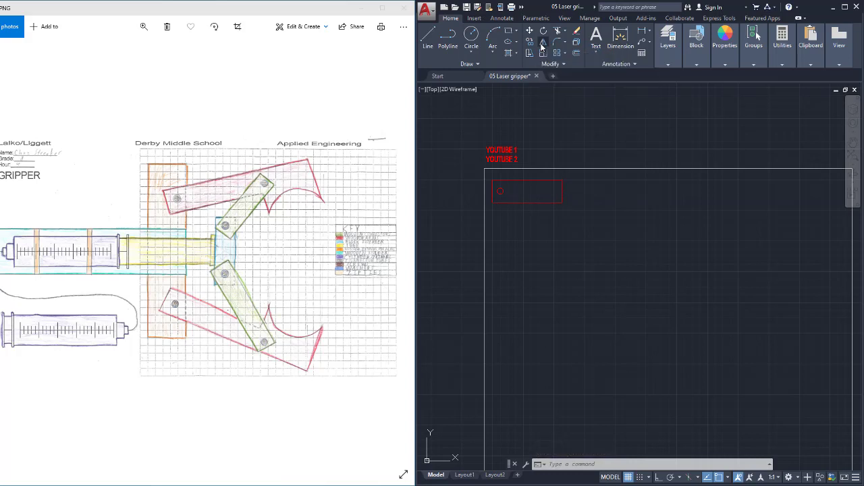
left_click(500, 193)
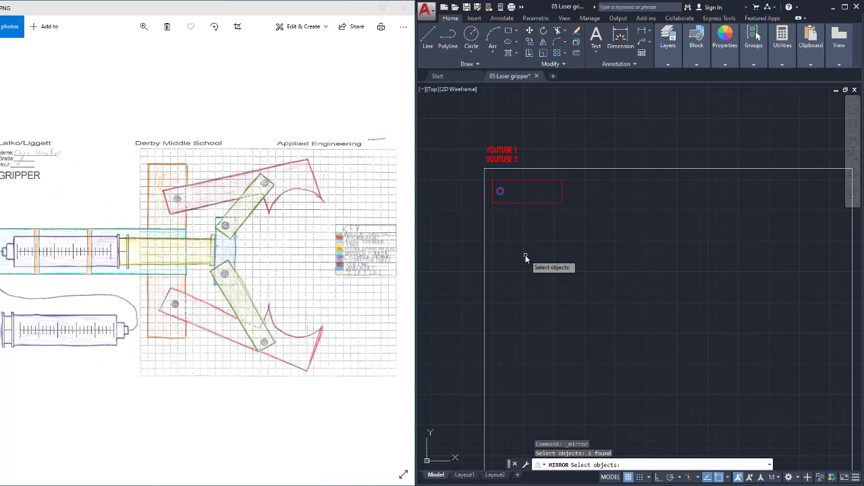
key("Return")
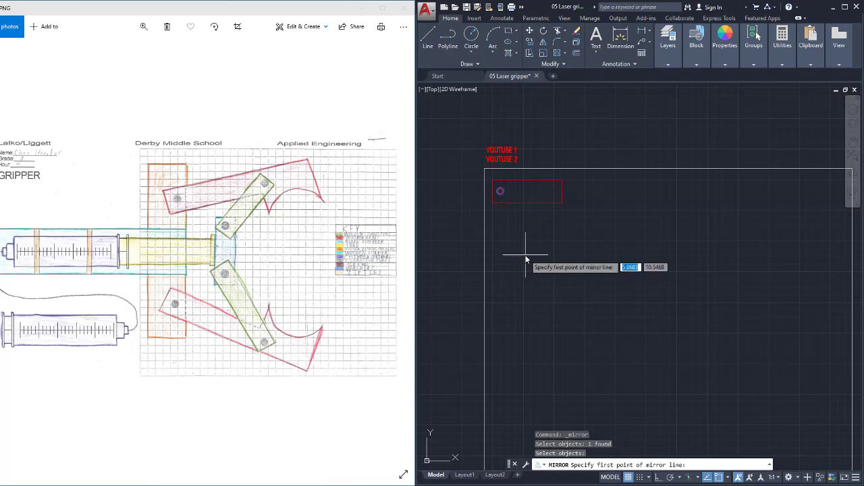
left_click(529, 206)
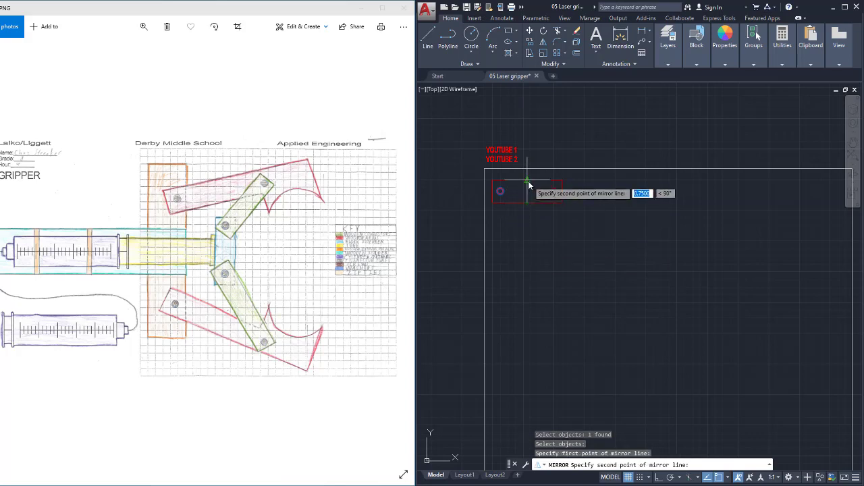
left_click(528, 184)
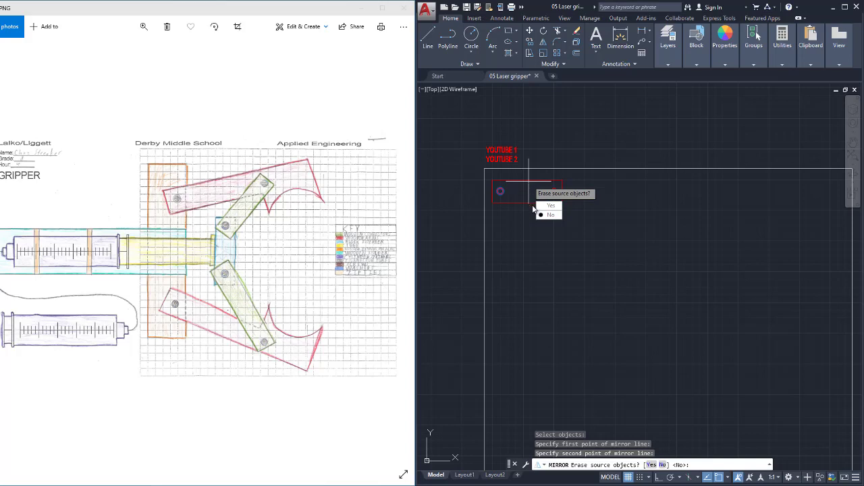
key("Return")
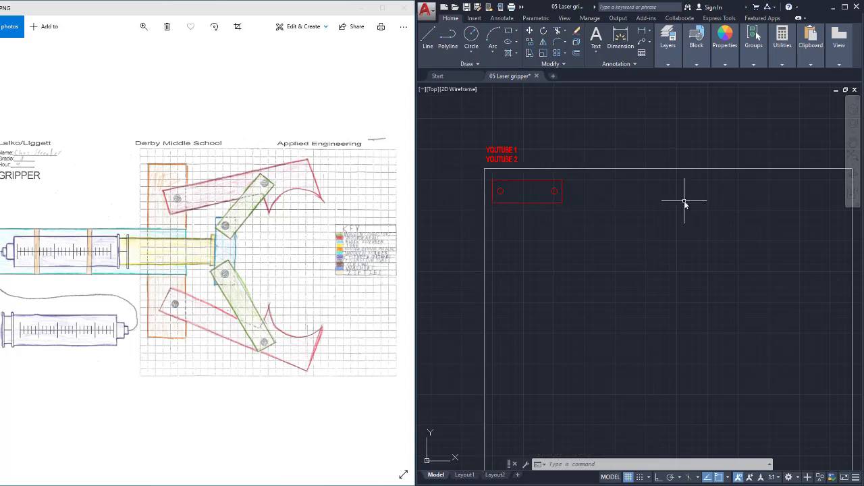
Step: Copy the two-hole rectangle four times downward at even spacing
left_click(530, 42)
left_click(571, 215)
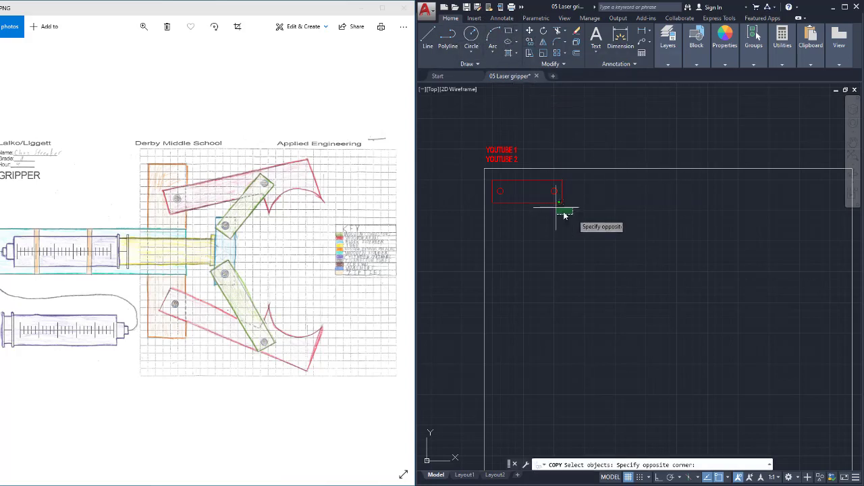
left_click(490, 179)
key("Return")
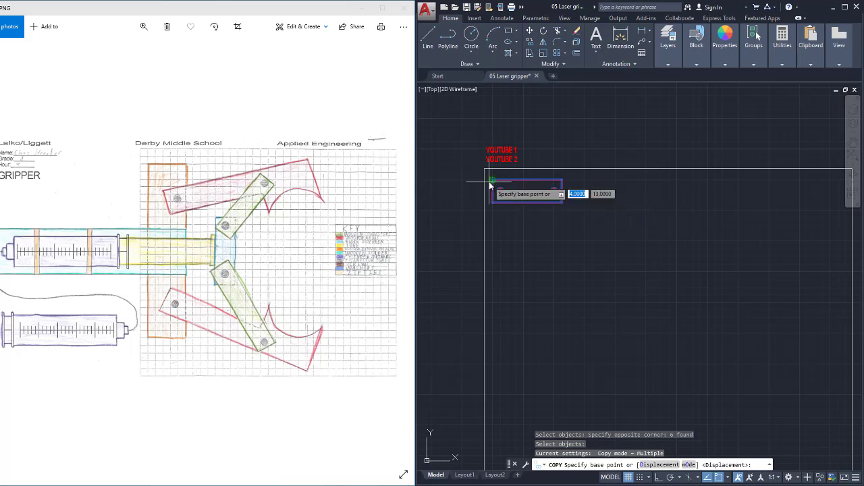
left_click(493, 180)
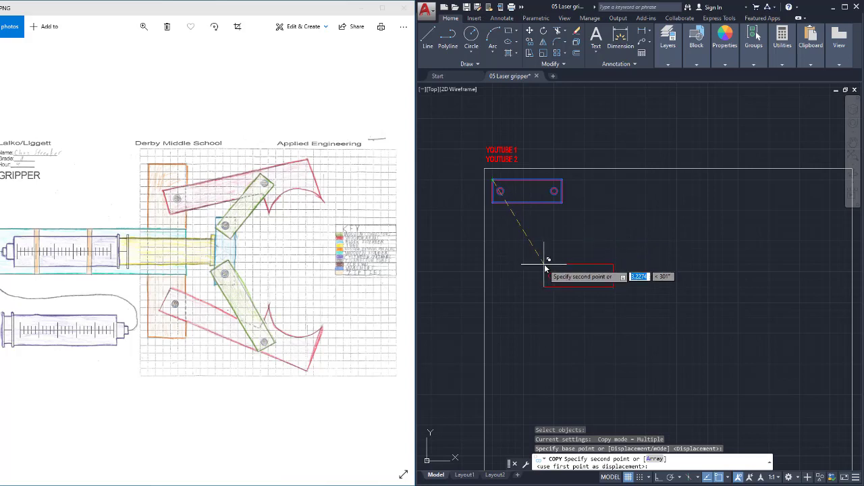
left_click(639, 478)
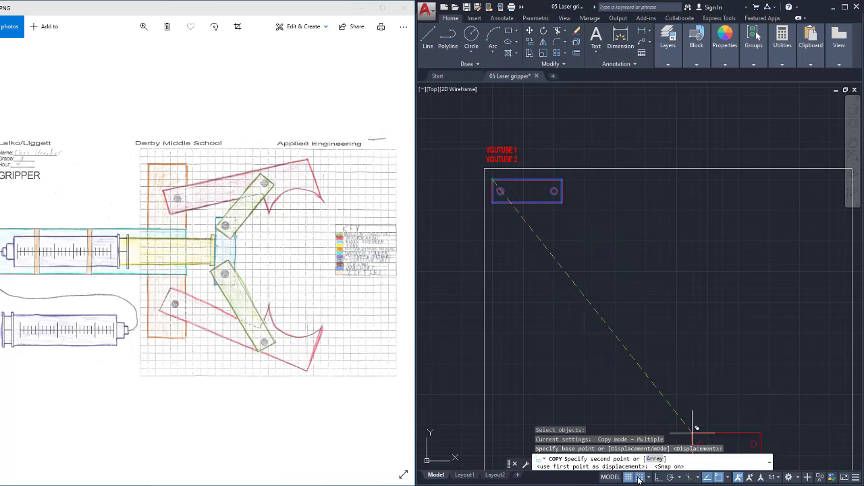
left_click(493, 212)
left_click(493, 241)
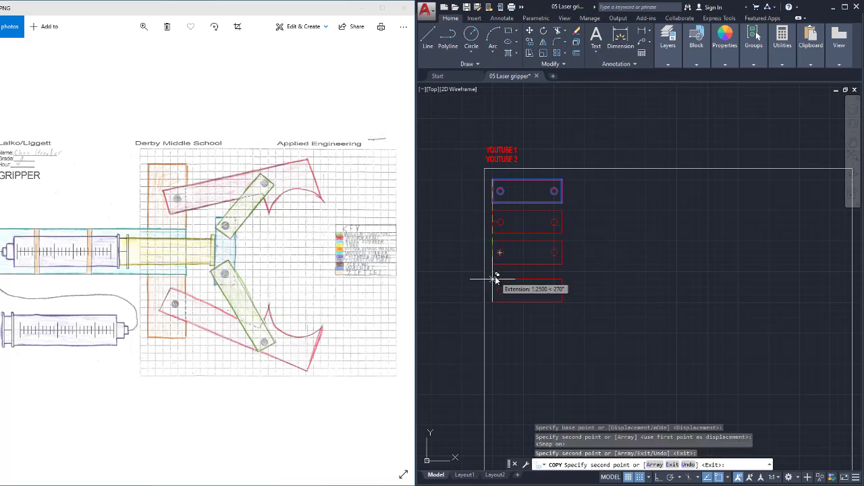
left_click(493, 272)
left_click(493, 304)
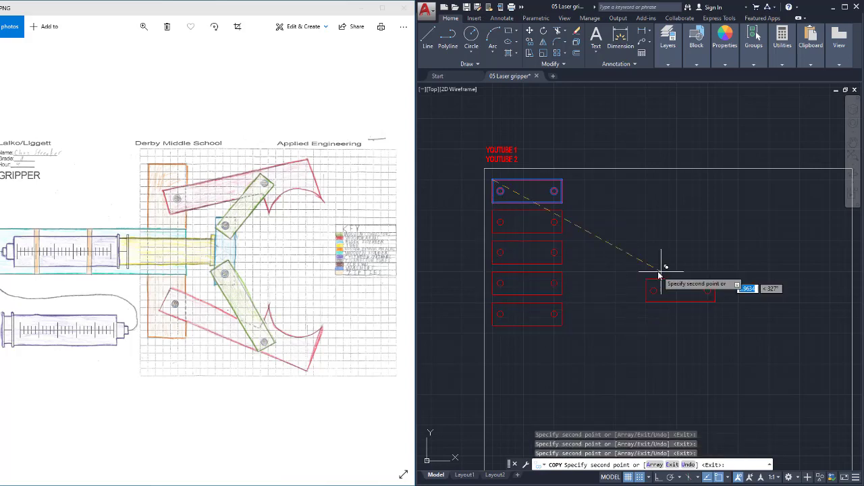
right_click(656, 212)
left_click(685, 217)
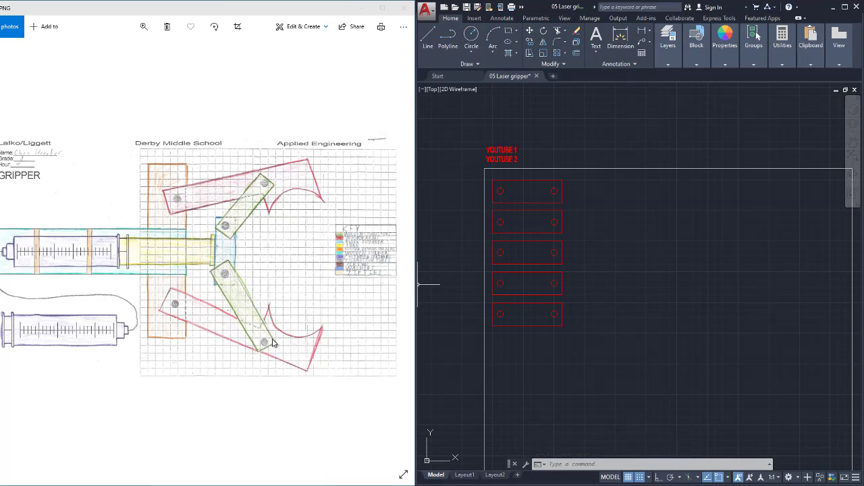
Step: Draw a new rectangle beside the top rectangle
left_click(509, 33)
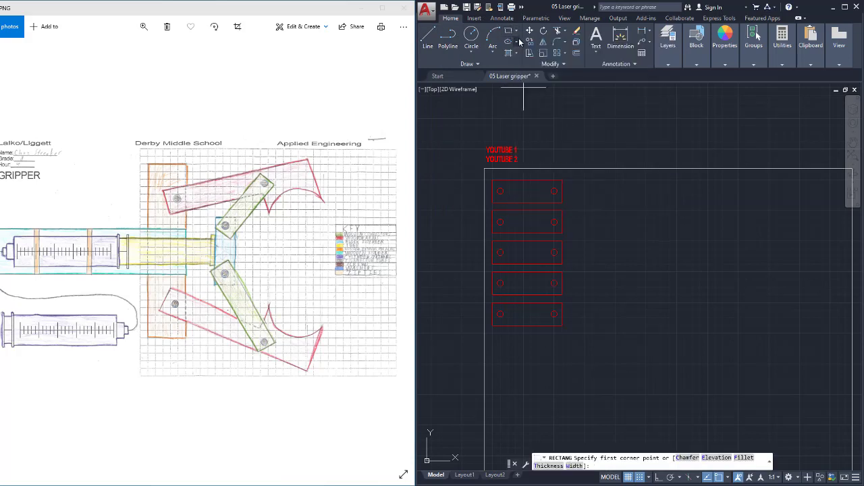
left_click(570, 181)
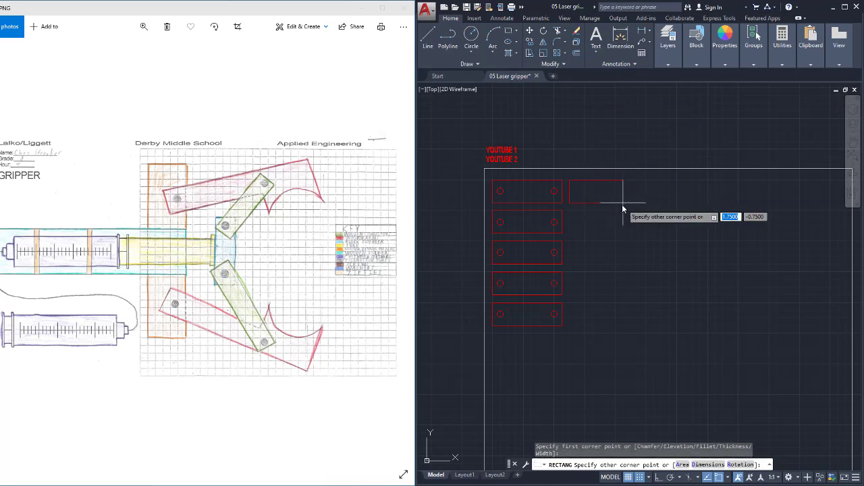
left_click(647, 204)
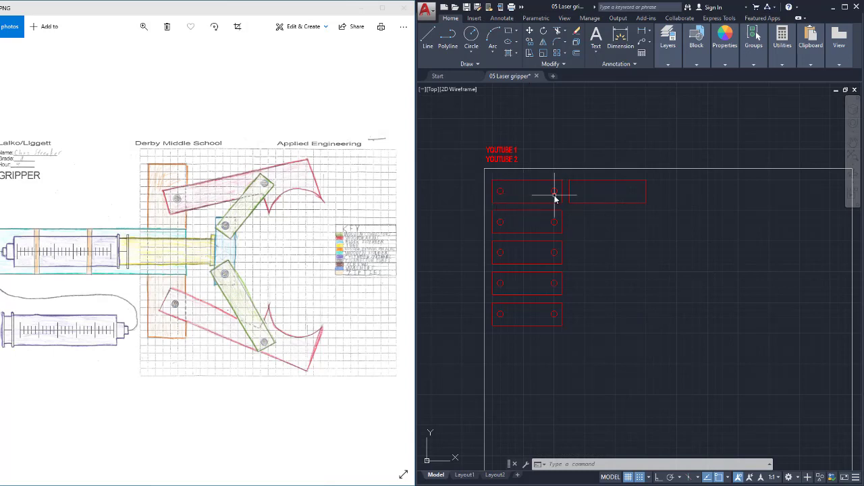
Step: Copy the holes from the top rectangle into the new rectangle
left_click(530, 45)
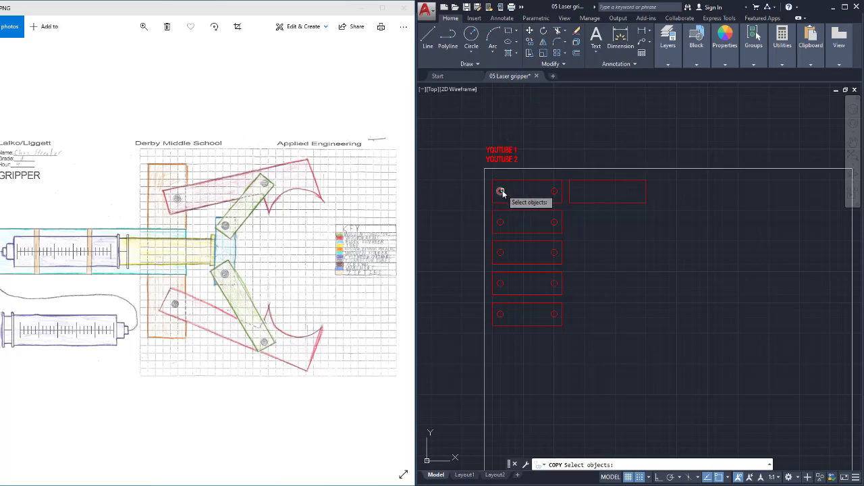
left_click(500, 192)
key("Return")
left_click(492, 181)
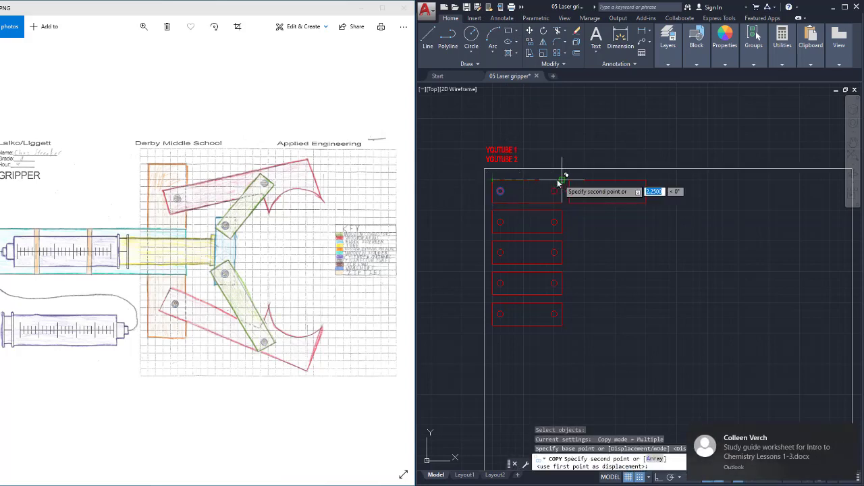
left_click(569, 180)
key("Return")
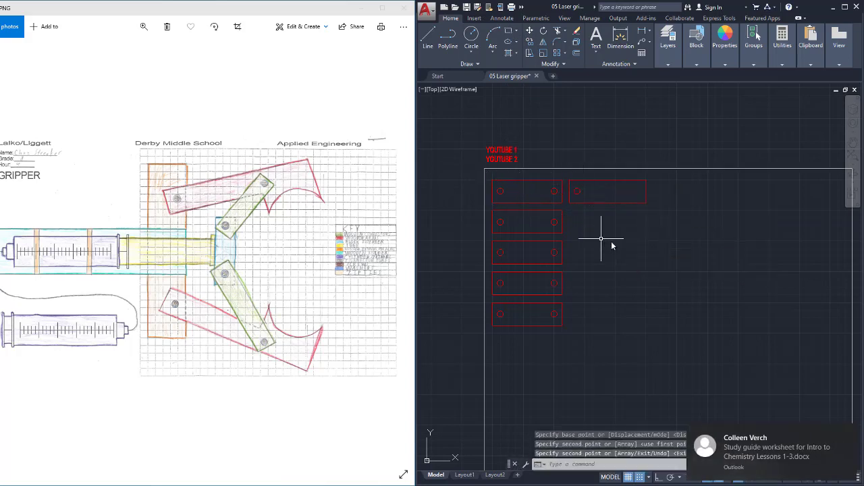
key("Return")
left_click(561, 203)
key("Return")
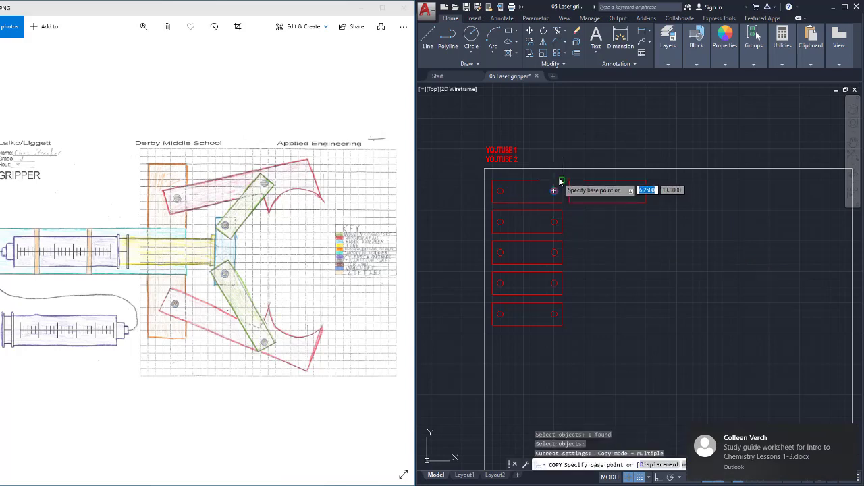
left_click(560, 181)
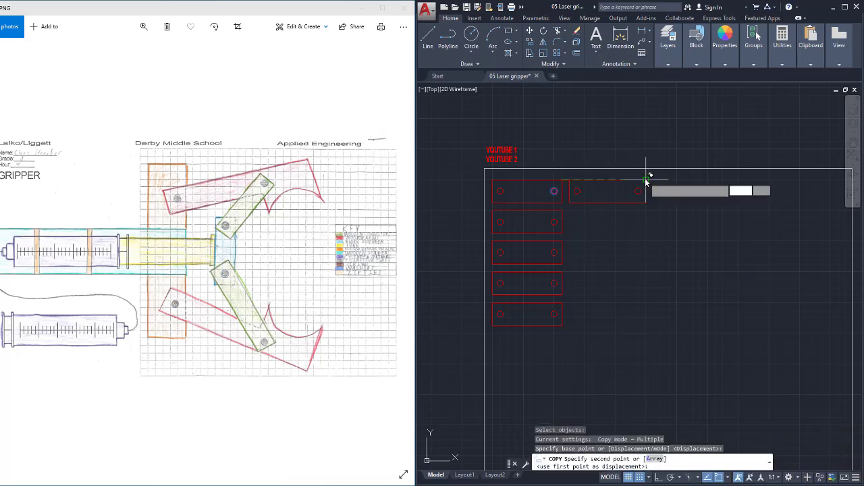
key("Return")
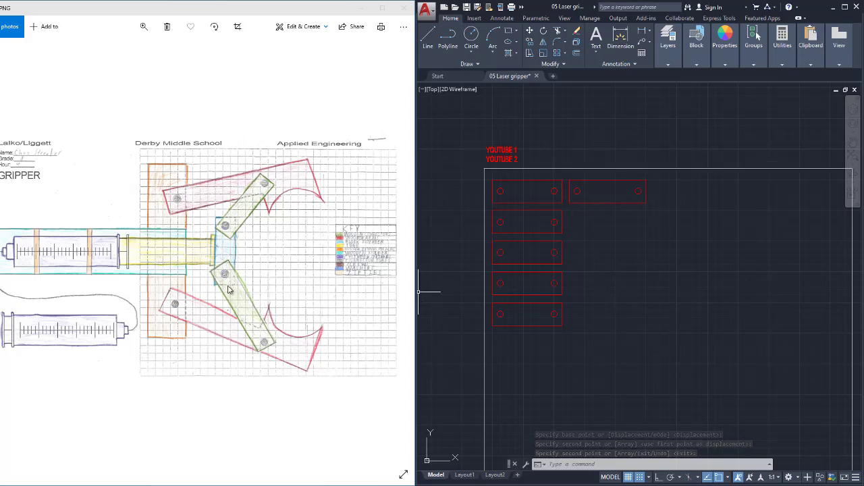
scroll(579, 193, "up", 5)
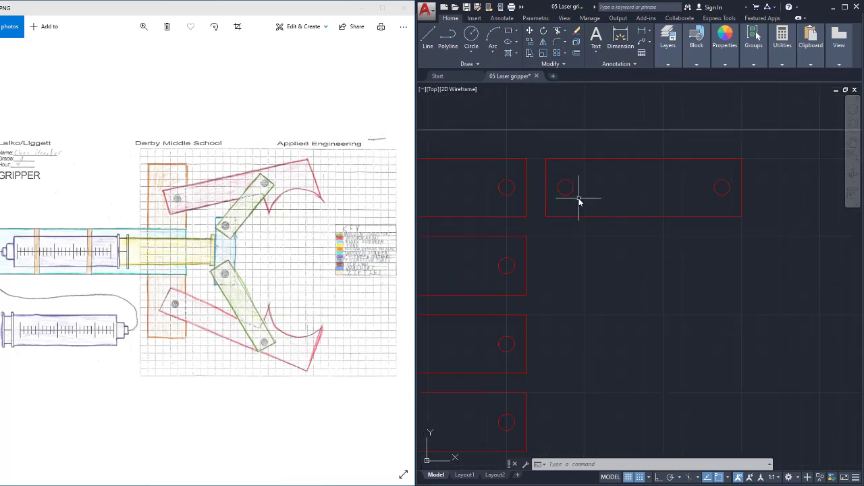
Step: Replace the new rectangle's left hole with a 0.1-diameter circle
left_click(471, 38)
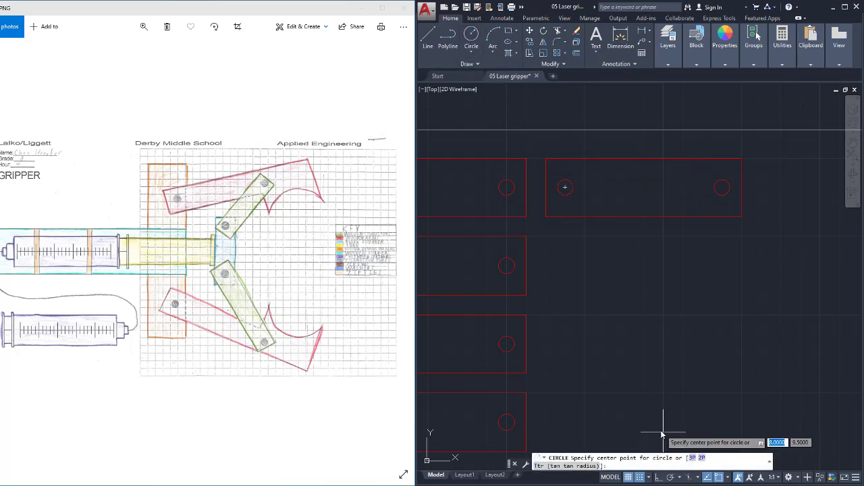
key("F9")
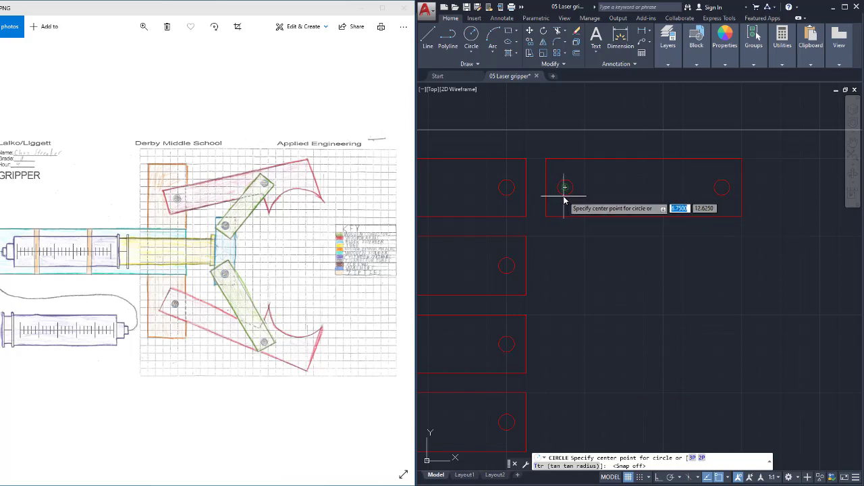
left_click(565, 187)
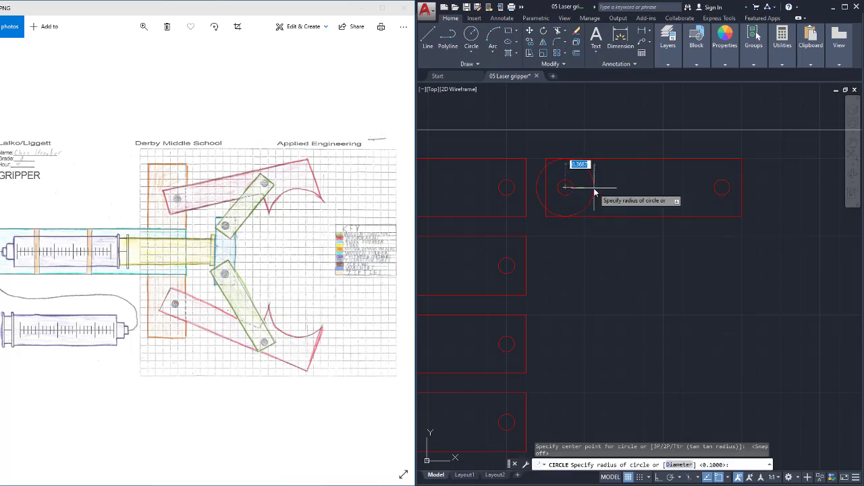
type("d")
key("Return")
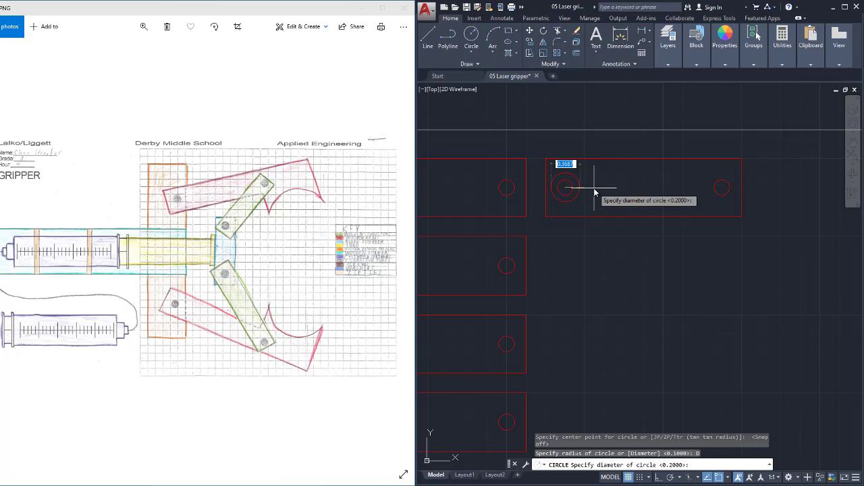
key("Return")
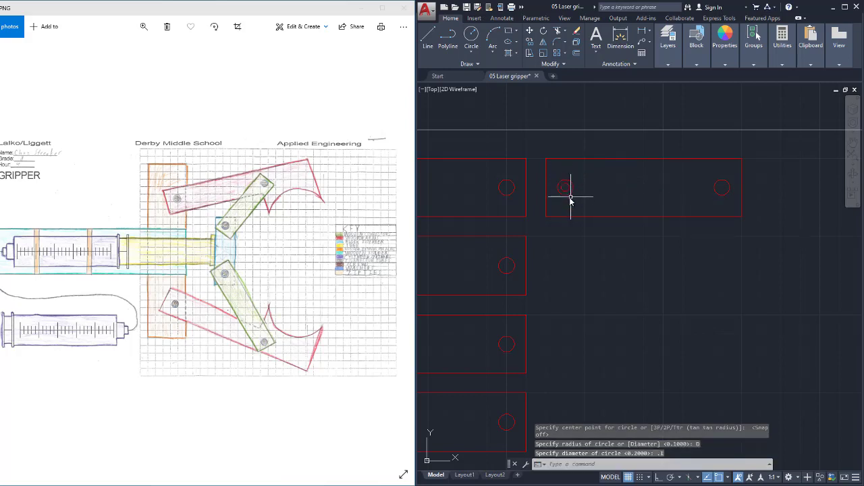
left_click(569, 193)
key("Delete")
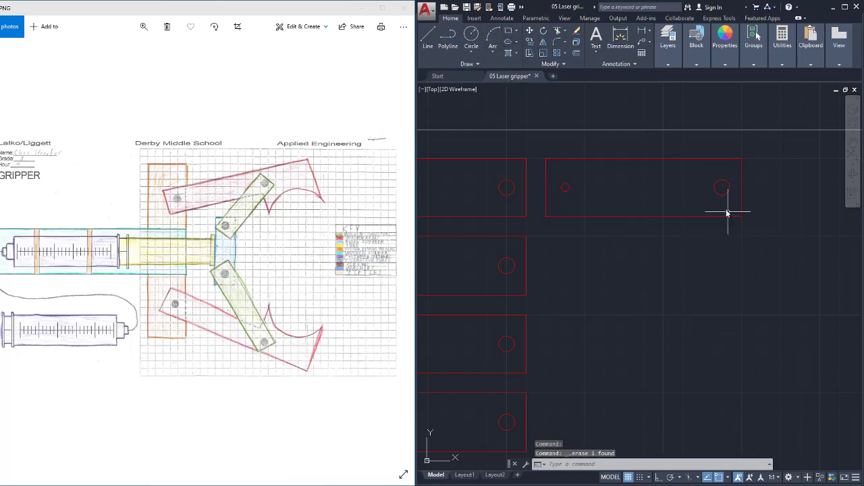
Step: Scale the right hole by 0.5 about its centre
left_click(543, 54)
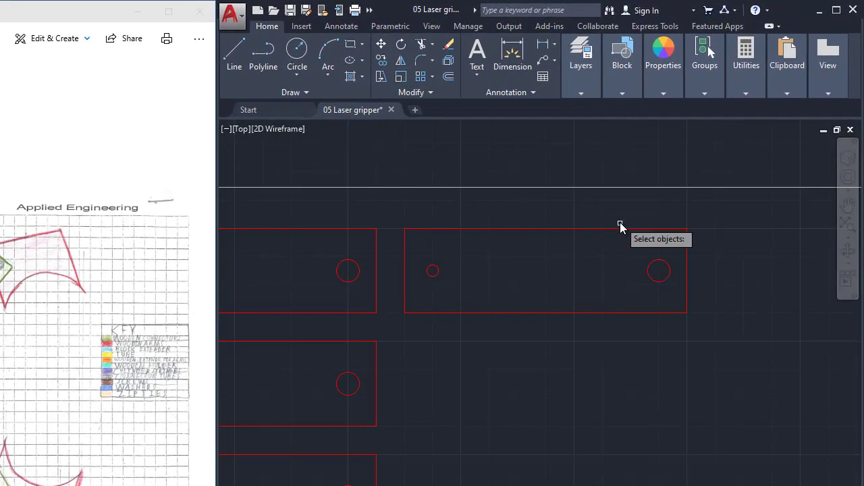
left_click(658, 273)
key("Return")
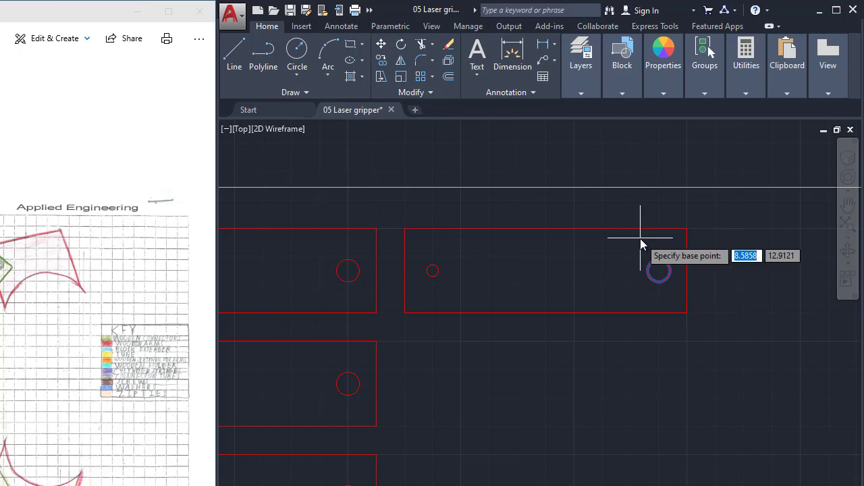
left_click(659, 272)
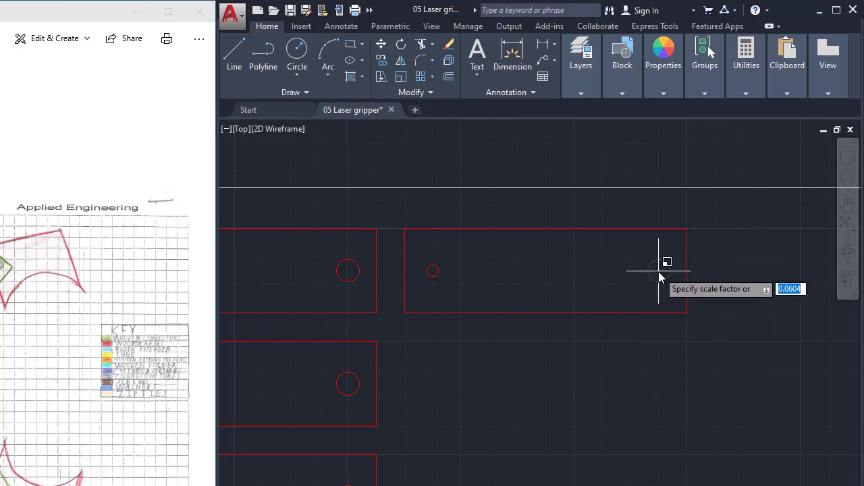
type(".5")
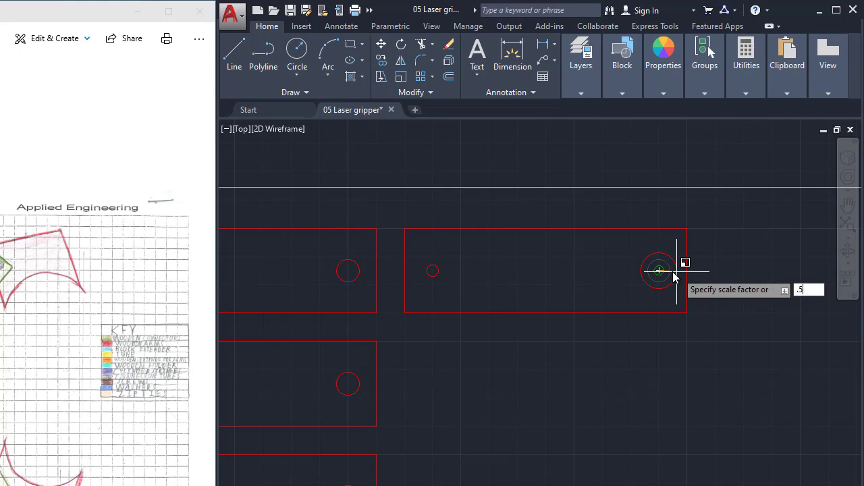
key("Return")
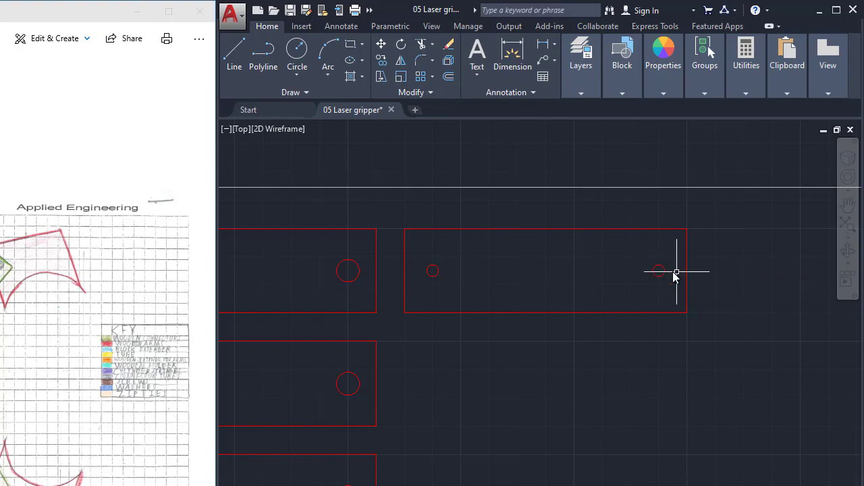
scroll(712, 315, "down", 2)
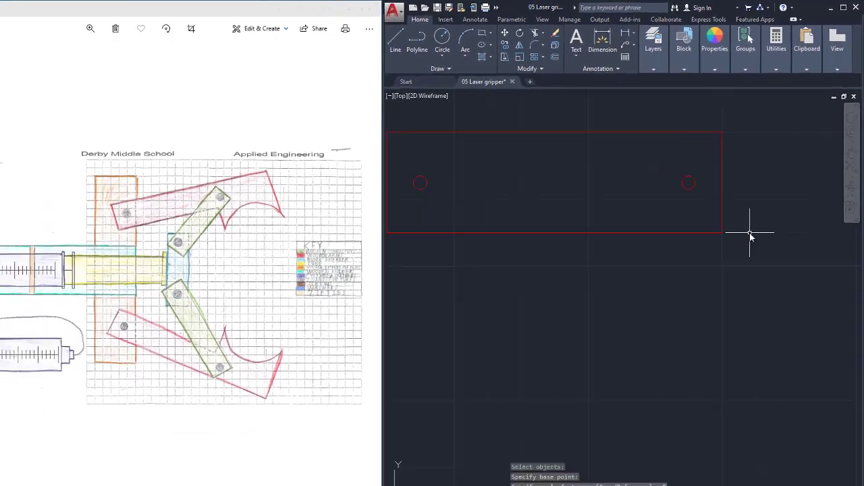
scroll(758, 218, "down", 2)
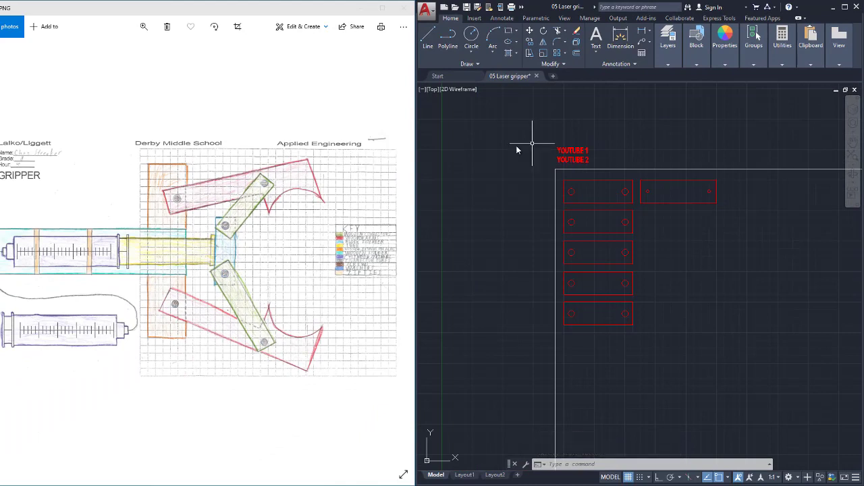
Step: Copy the small-hole rectangle and its two holes to a spot directly below the original
left_click(530, 41)
left_click(728, 206)
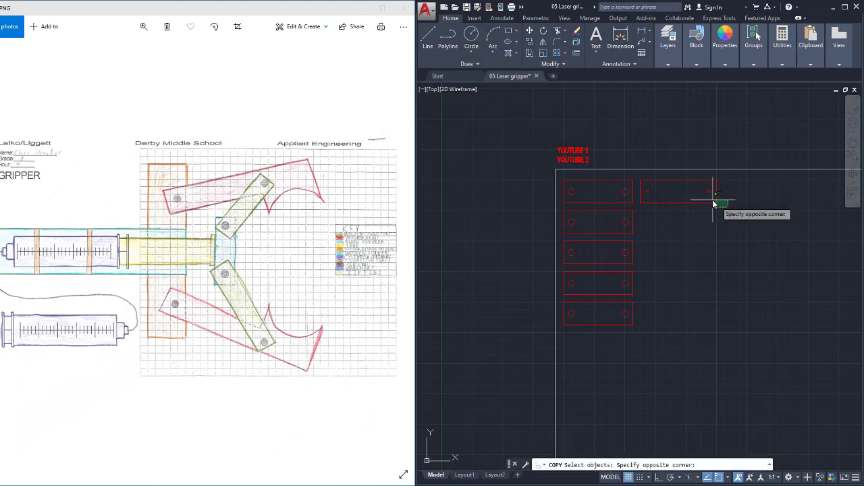
left_click(641, 183)
key("Return")
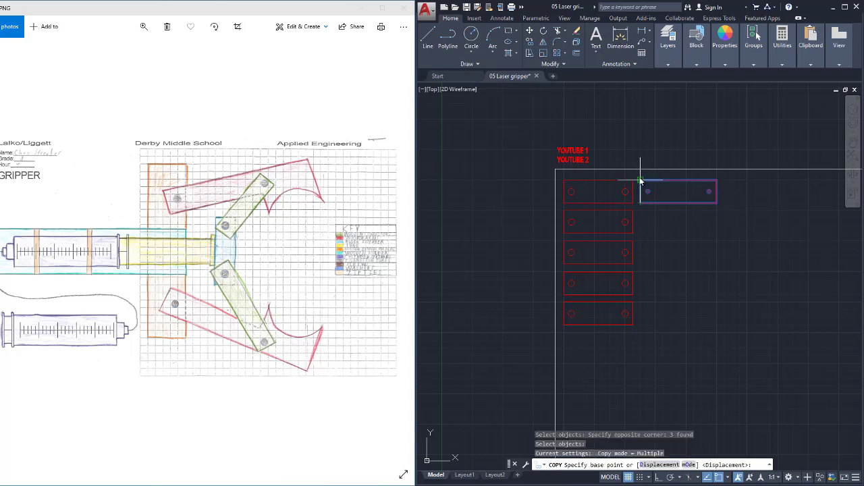
left_click(641, 181)
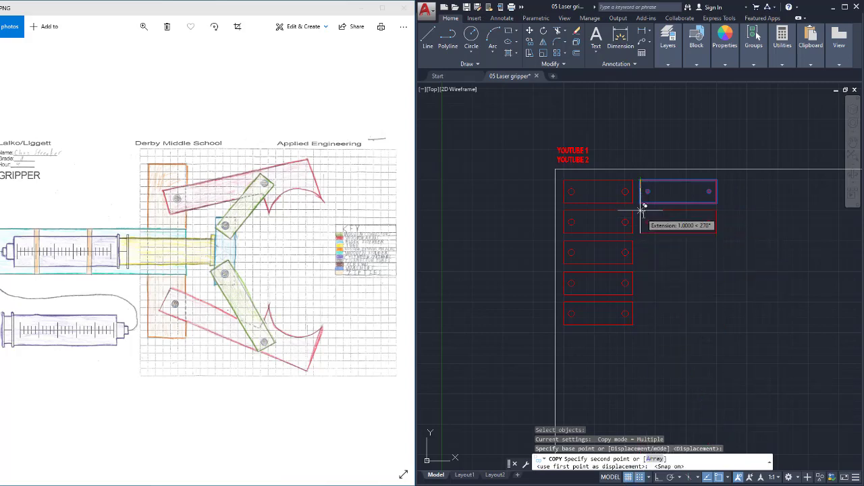
left_click(647, 222)
key("F9")
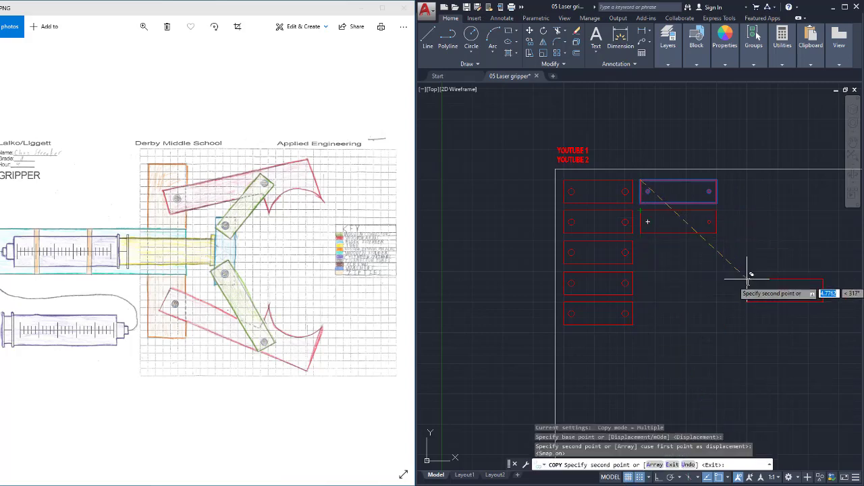
key("Return")
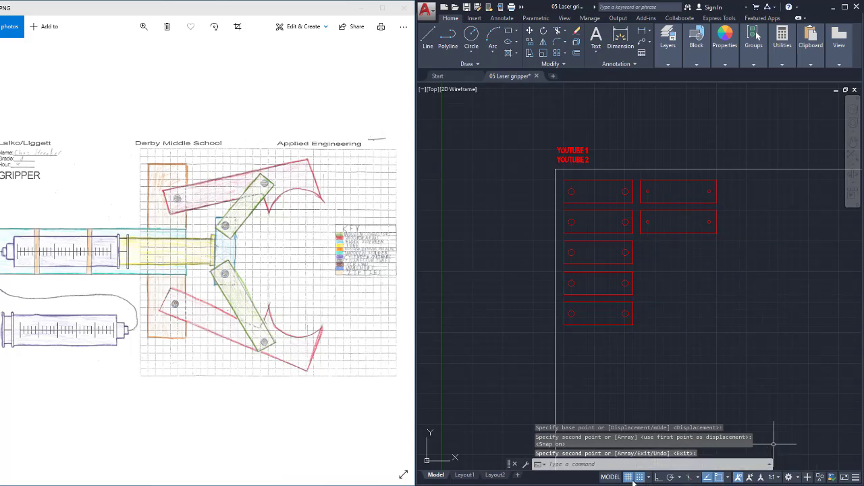
mouse_move(741, 270)
middle_mouse_down()
mouse_move(646, 243)
mouse_move(636, 218)
middle_mouse_up()
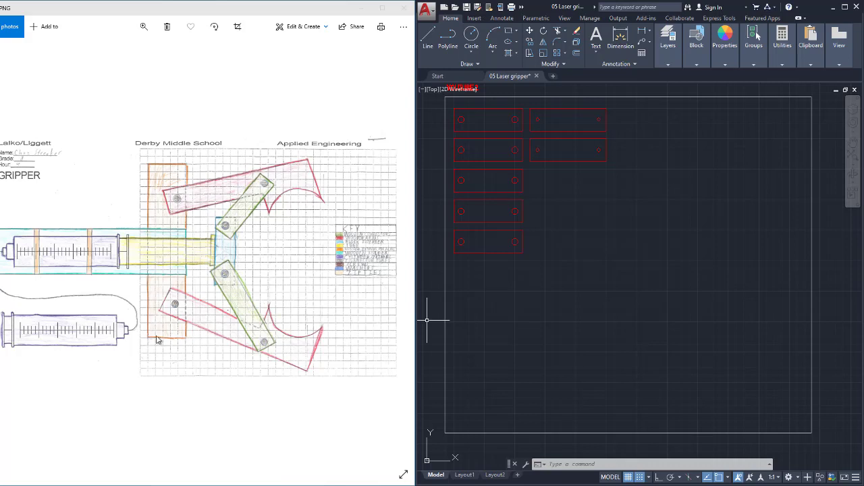
Step: Draw the stepped half outline: 11.5 horizontal edge, 2 up, 1.25 right, then back down
left_click(426, 38)
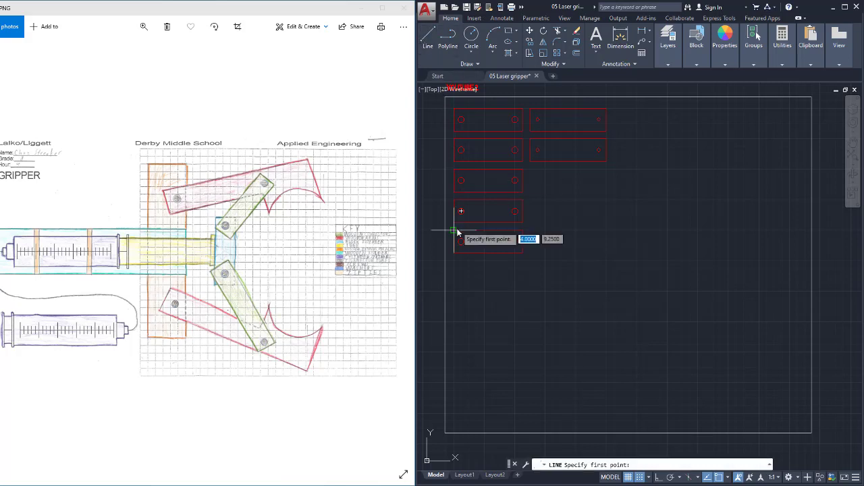
left_click(453, 291)
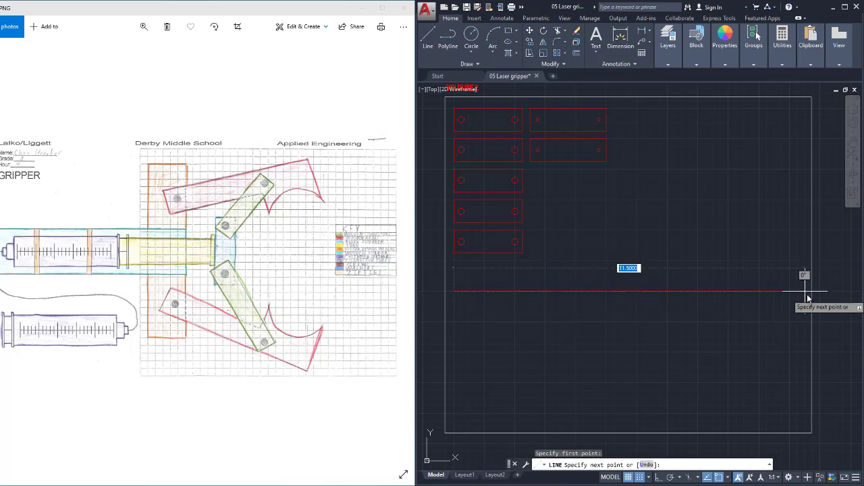
left_click(760, 292)
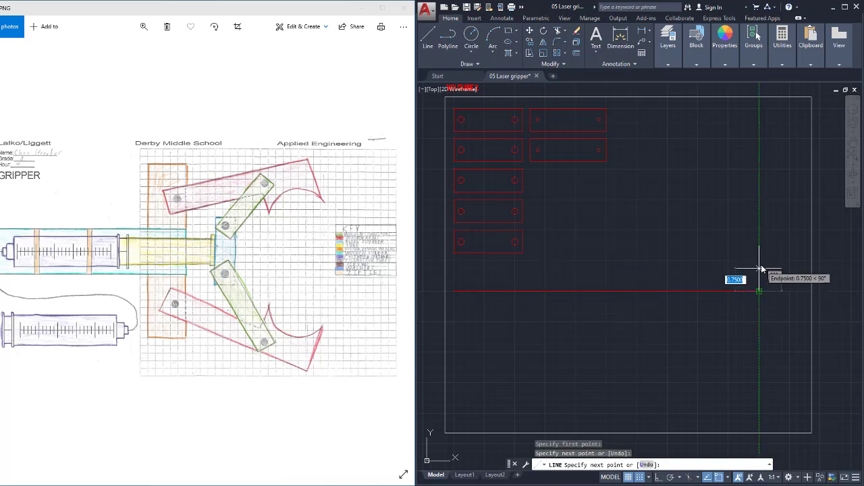
left_click(758, 231)
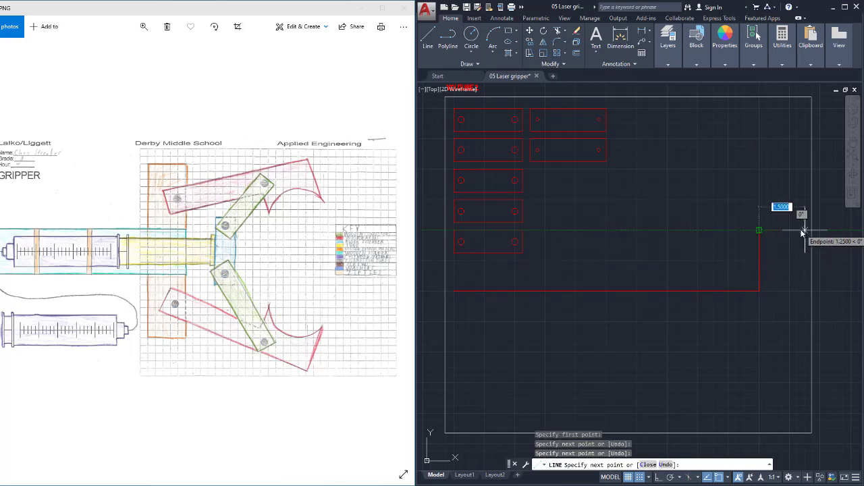
left_click(804, 231)
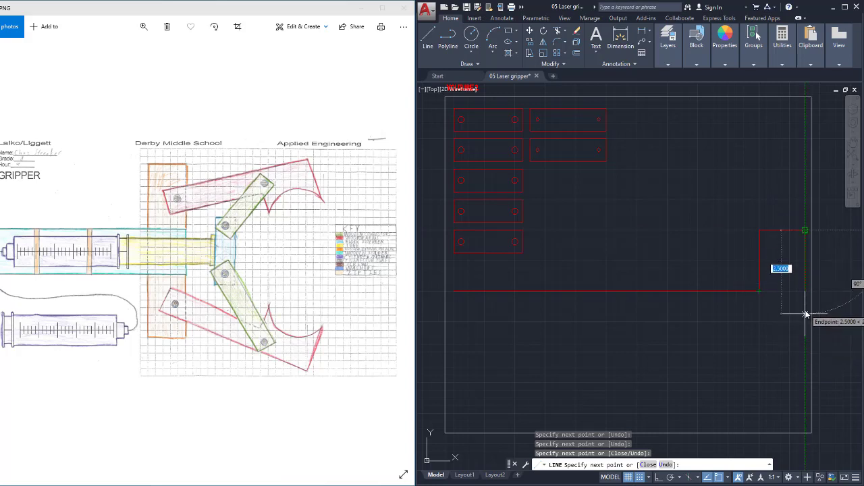
left_click(805, 298)
key("Return")
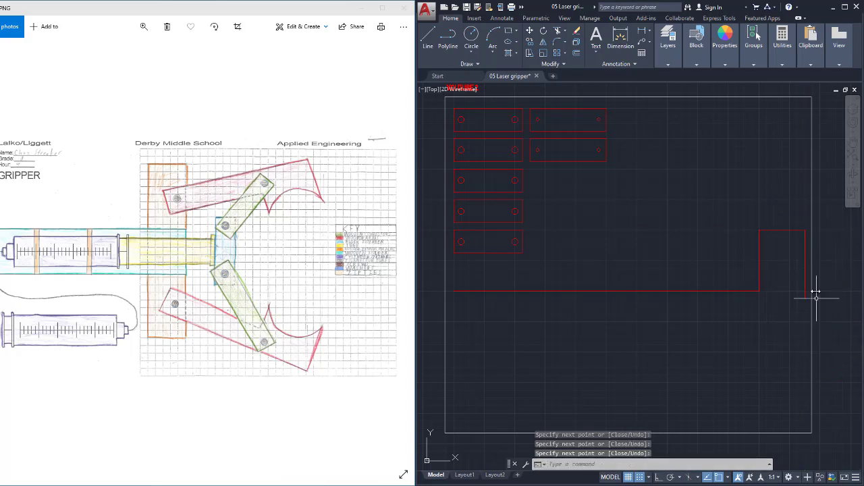
Step: Add a vertical line closing the left end of the half outline
type("l")
key("Return")
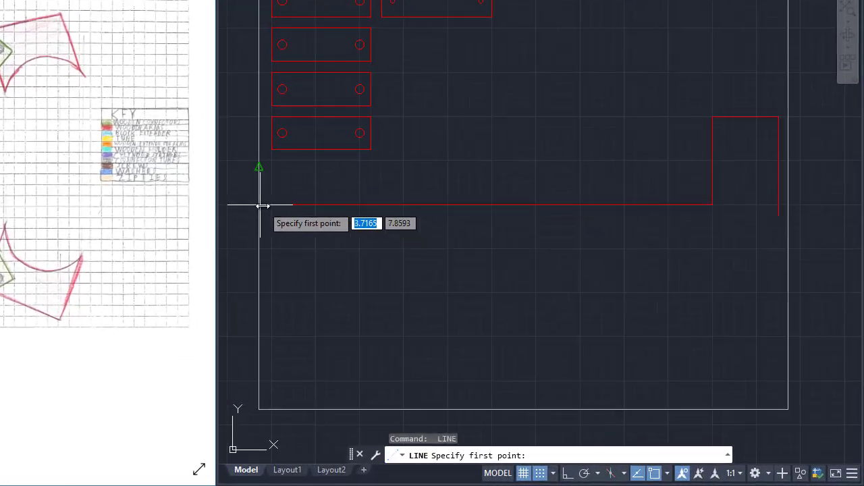
left_click(271, 204)
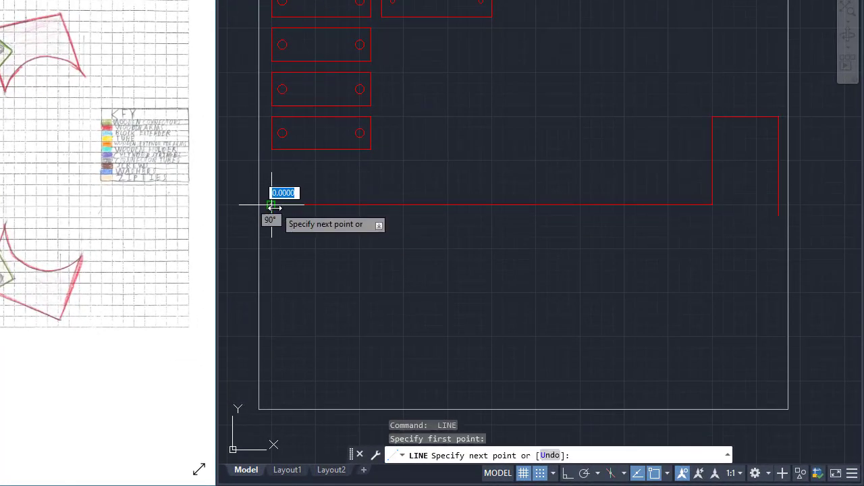
left_click(272, 270)
key("Return")
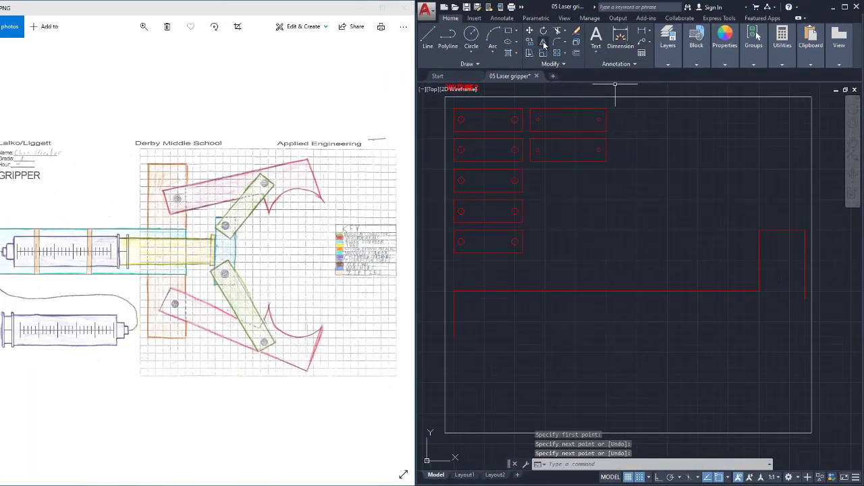
Step: Mirror the five half-outline lines about a horizontal axis through the left line's midpoint, keeping originals
left_click(544, 43)
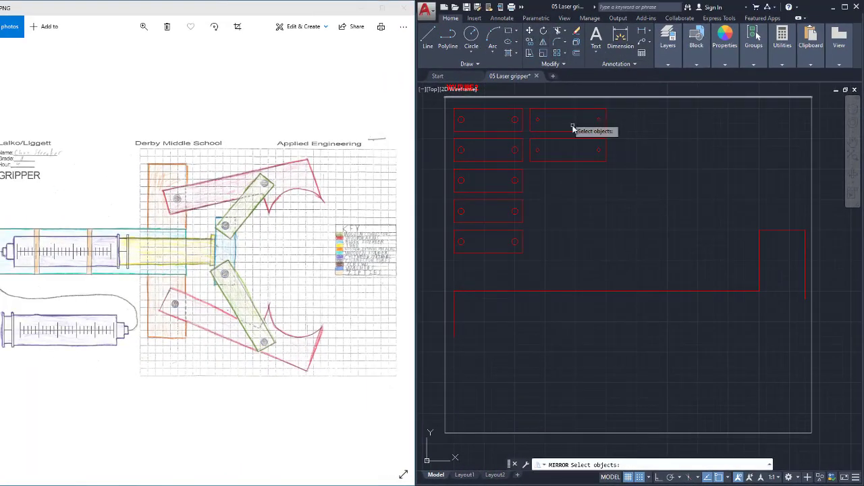
left_click(808, 297)
left_click(735, 208)
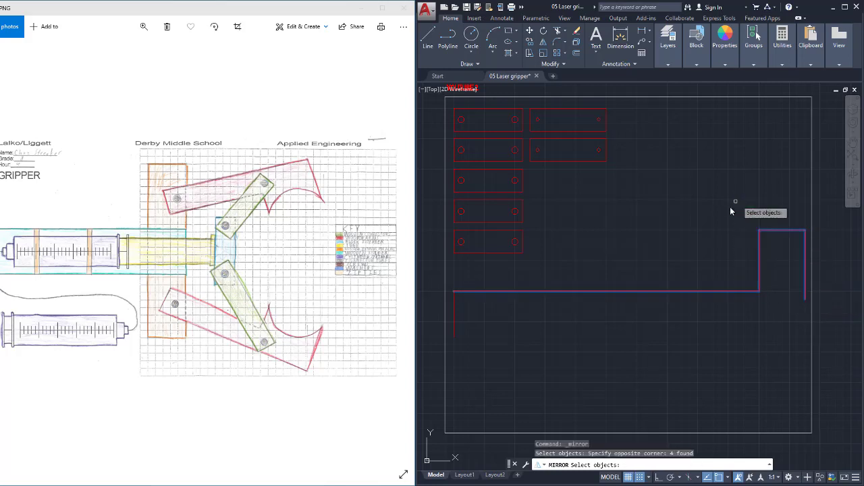
left_click(455, 316)
key("Return")
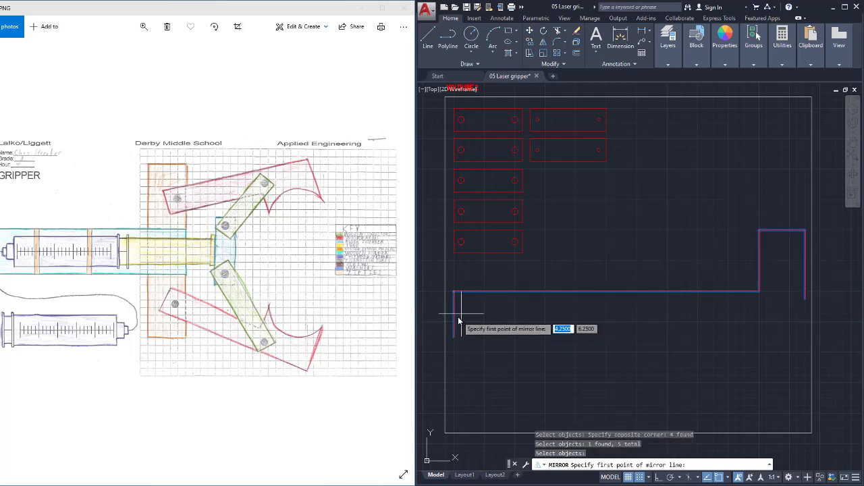
left_click(453, 314)
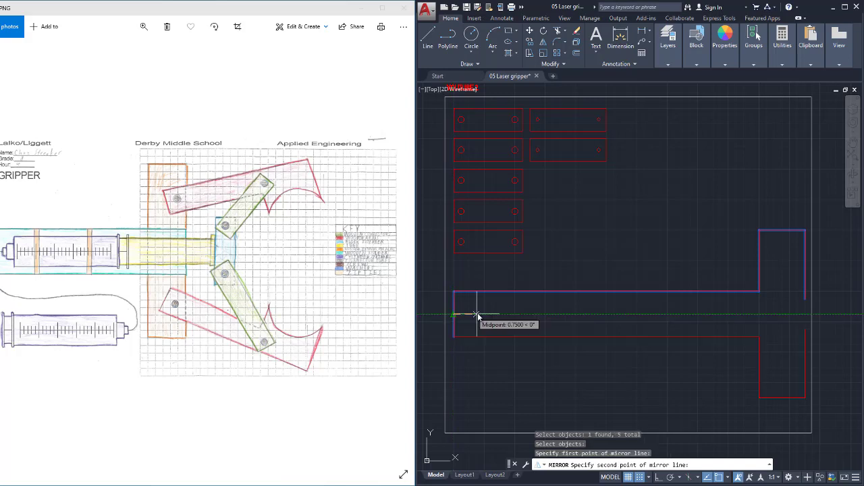
left_click(729, 314)
key("Return")
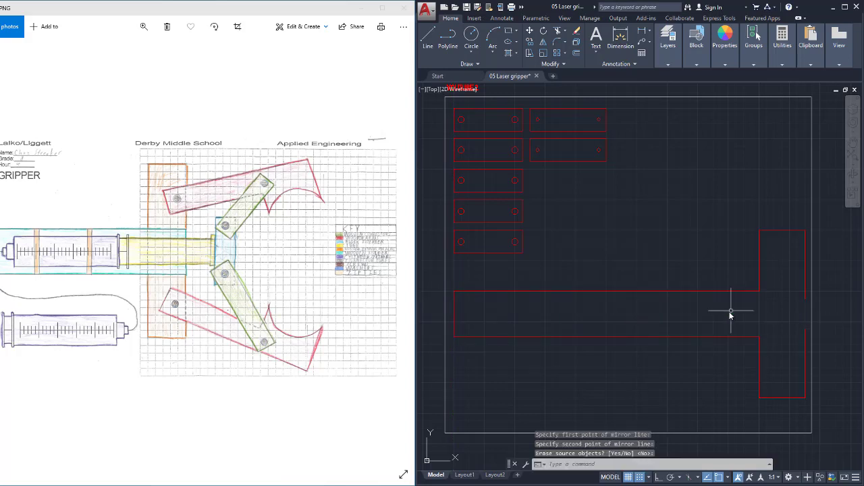
Step: Try tidying the right edge by deleting a vertical line, then restore it with undo
left_click(805, 341)
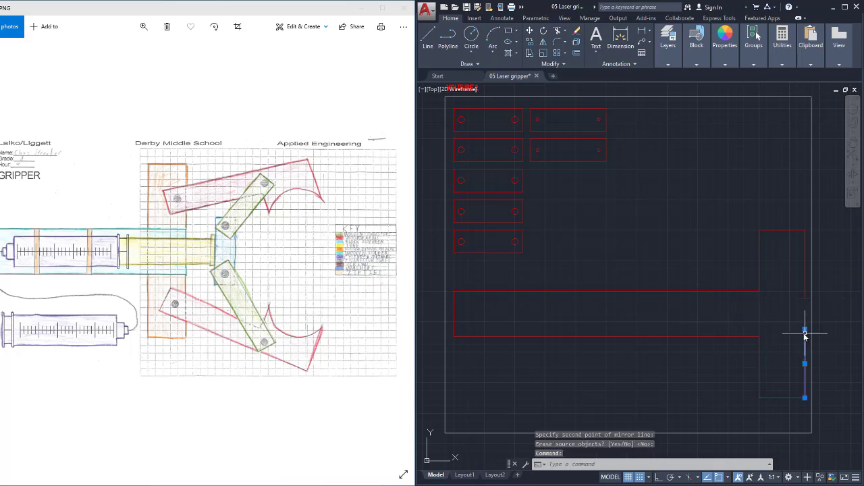
key("Delete")
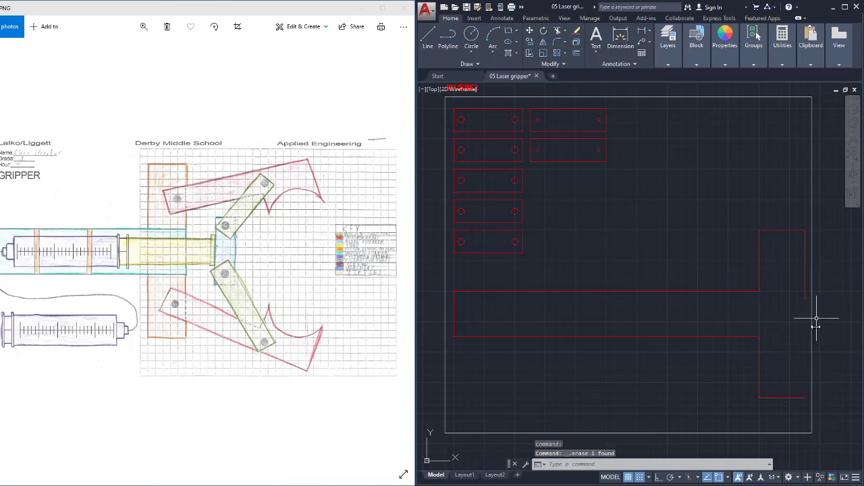
left_click(804, 295)
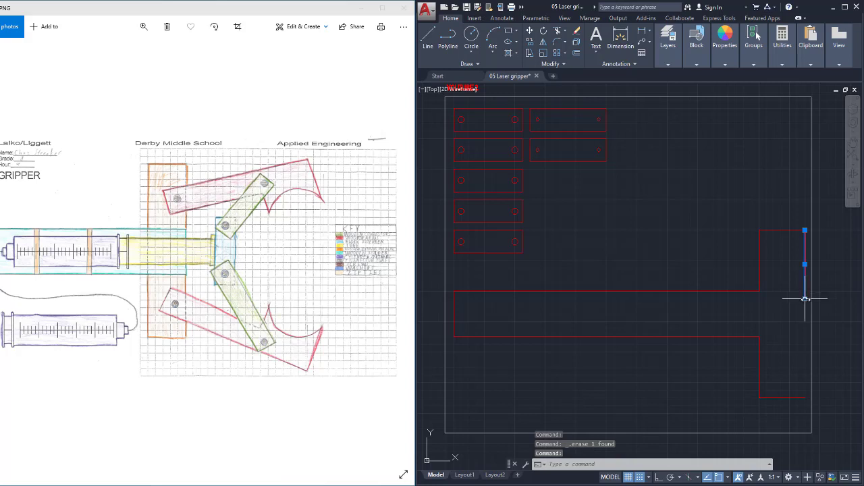
left_click(805, 297)
key("Escape")
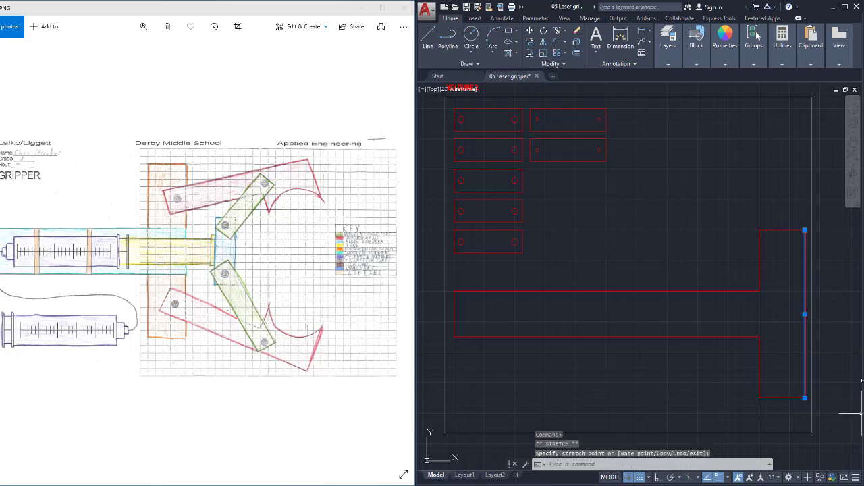
key("ctrl+z")
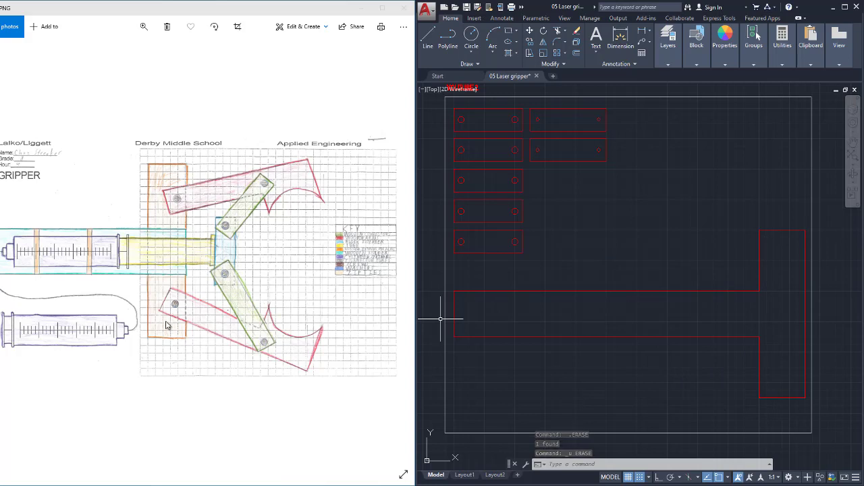
Step: Window-select all T-shaped base lines and move them down toward the sheet border's bottom
left_click(530, 31)
left_click(806, 403)
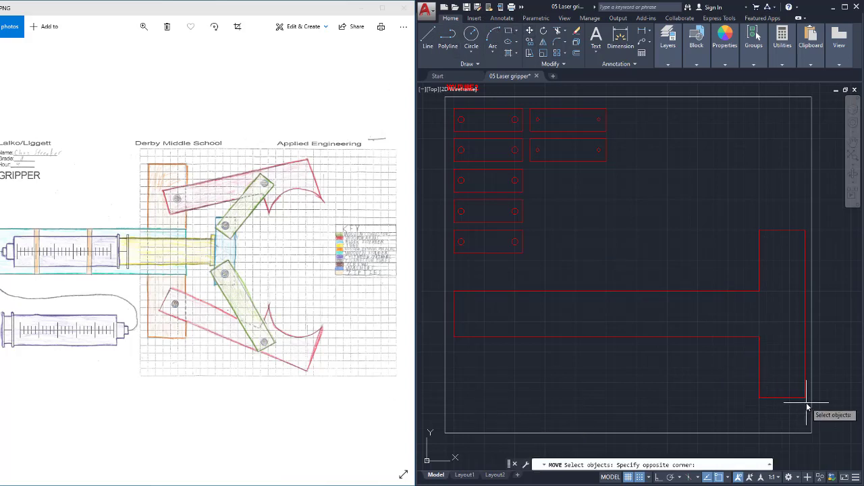
left_click(452, 270)
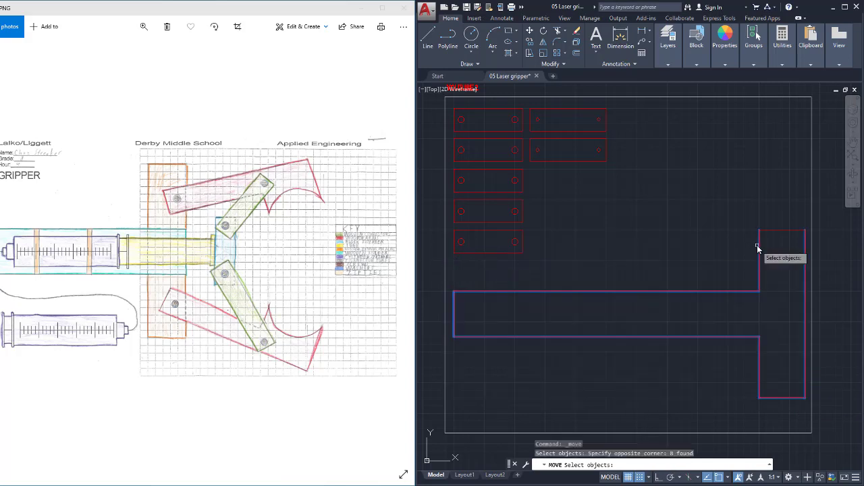
left_click(808, 239)
left_click(767, 228)
key("Return")
left_click(611, 208)
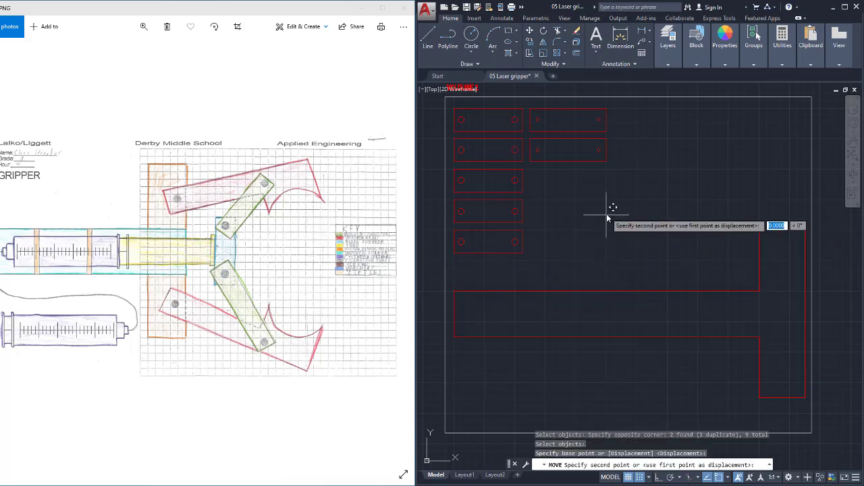
left_click(612, 236)
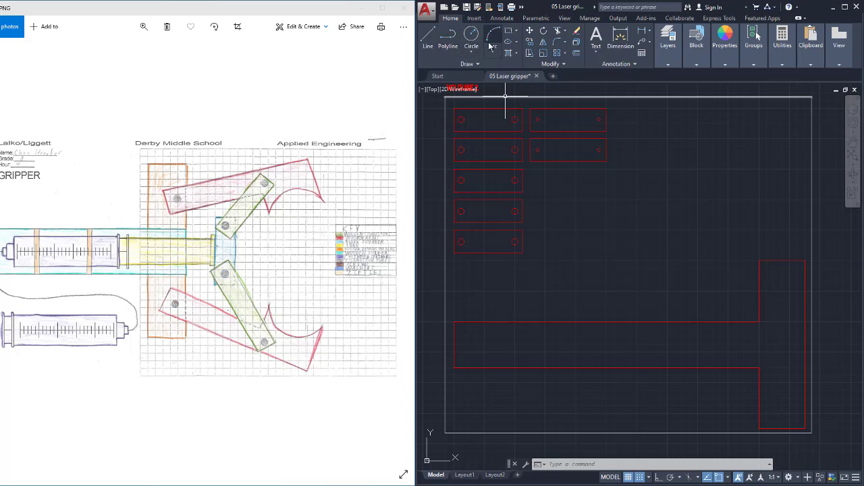
Step: Draw the closed outline: 5.5 right, 2 up, 2.25 left, 1.25 down, 3.5 left, then close
left_click(428, 37)
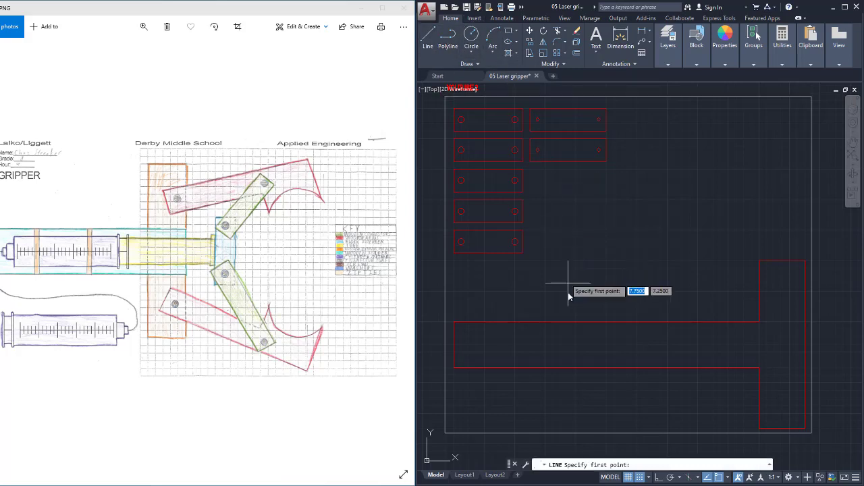
left_click(545, 291)
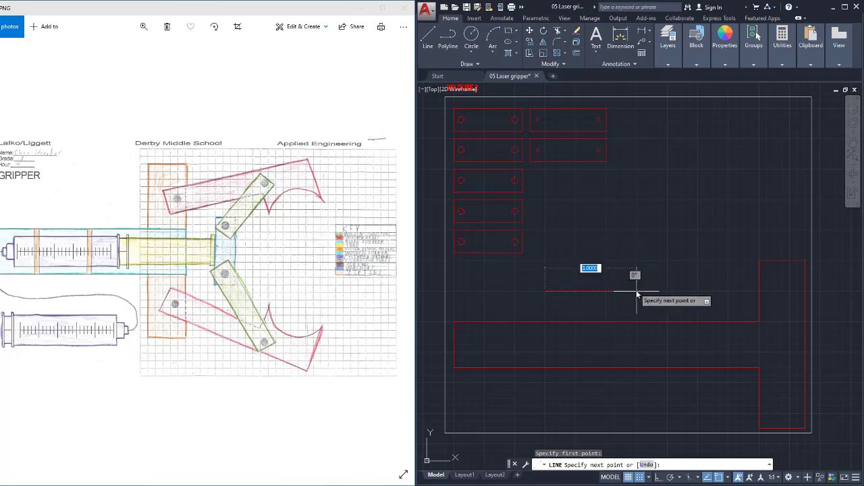
left_click(727, 291)
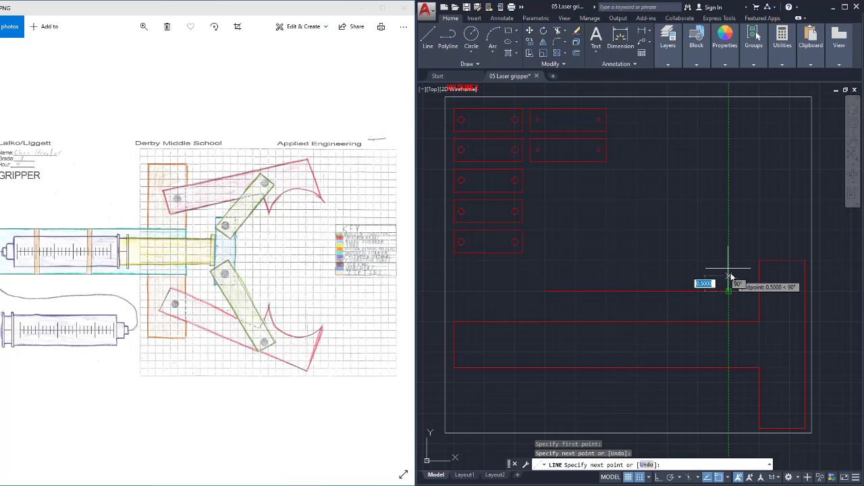
left_click(728, 231)
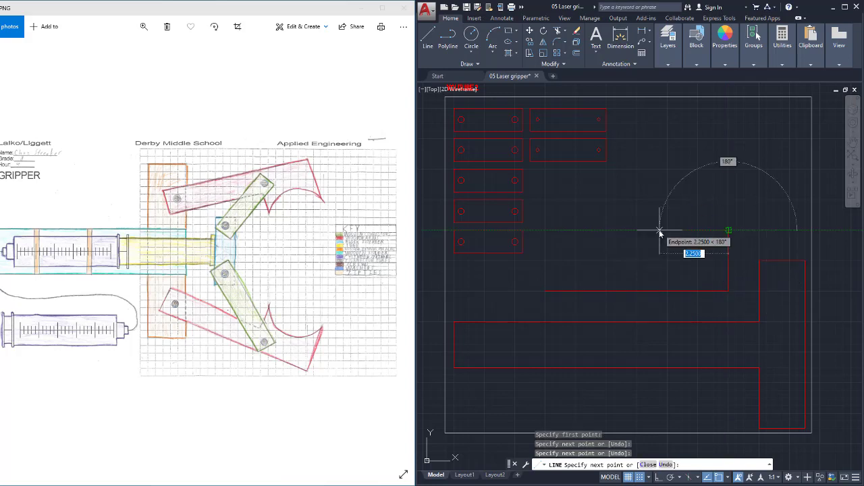
left_click(652, 231)
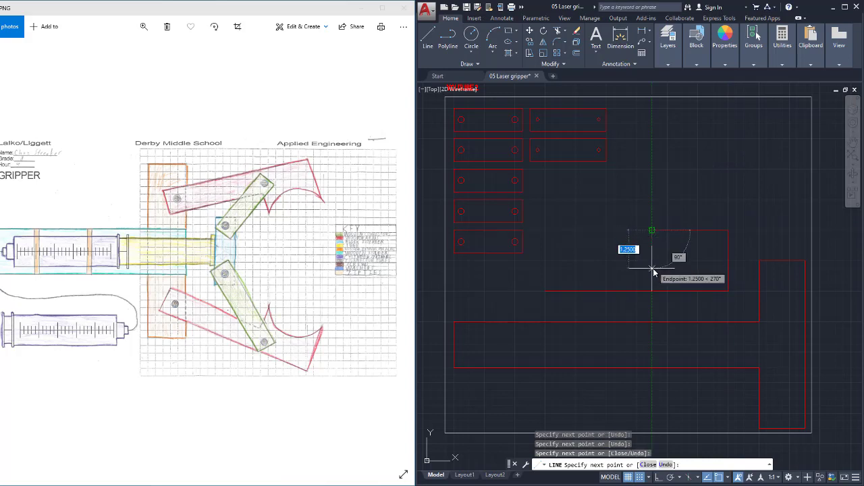
left_click(651, 268)
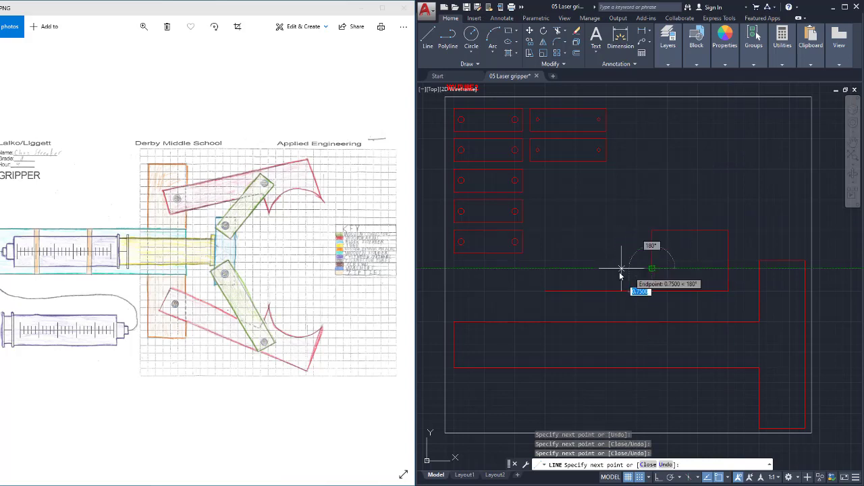
left_click(545, 268)
left_click(546, 291)
key("Escape")
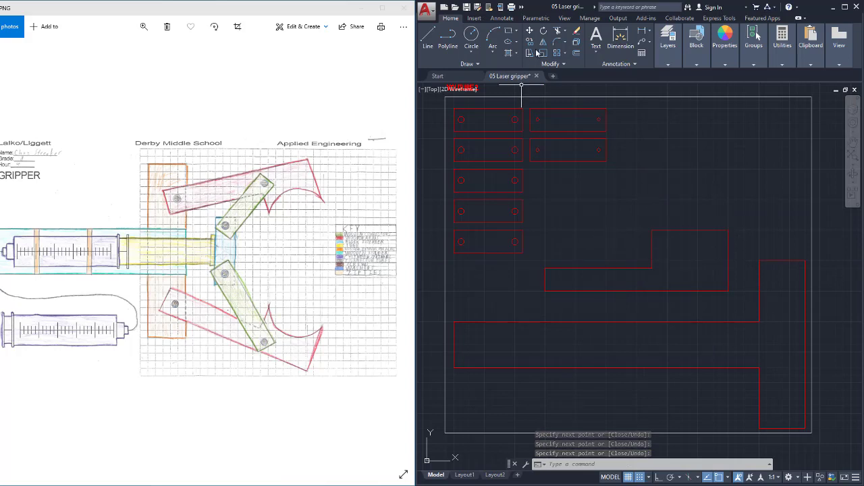
Step: Draw a 3-point arc dipping between the raised end's top corners and delete the straight top line
left_click(494, 35)
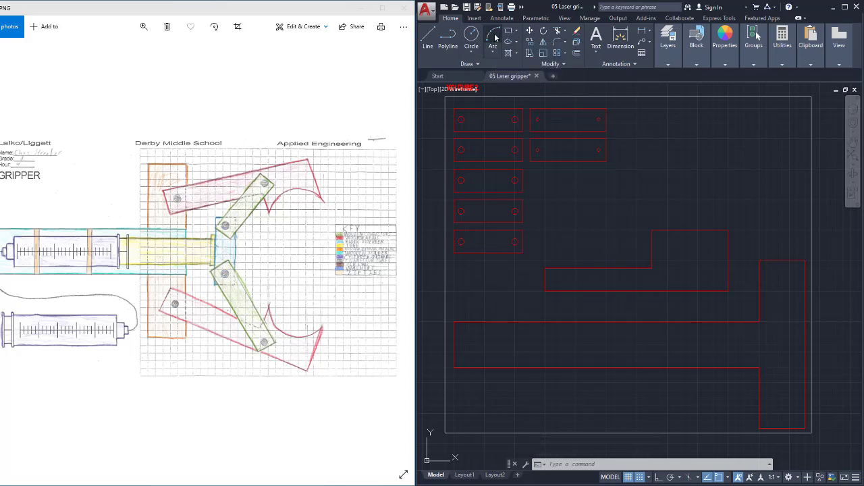
left_click(652, 231)
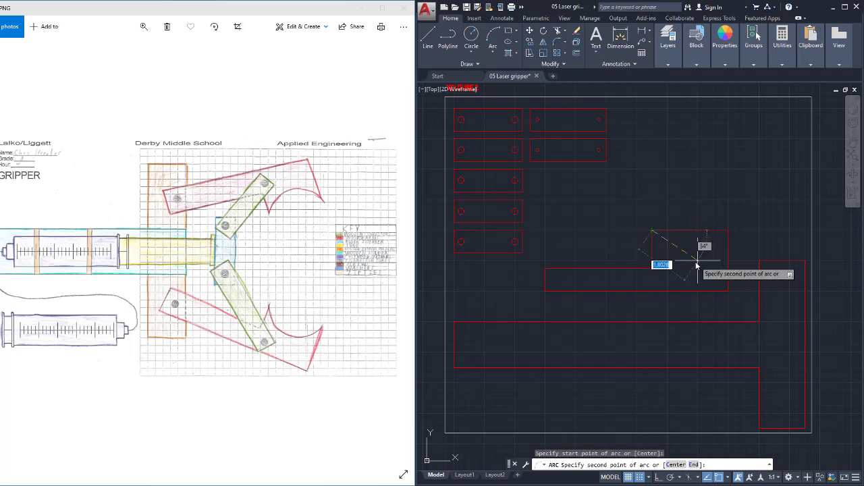
left_click(690, 261)
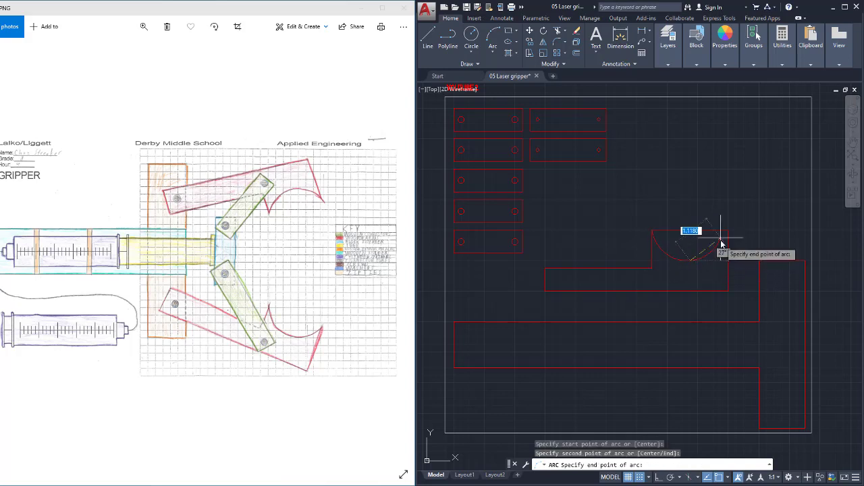
left_click(727, 231)
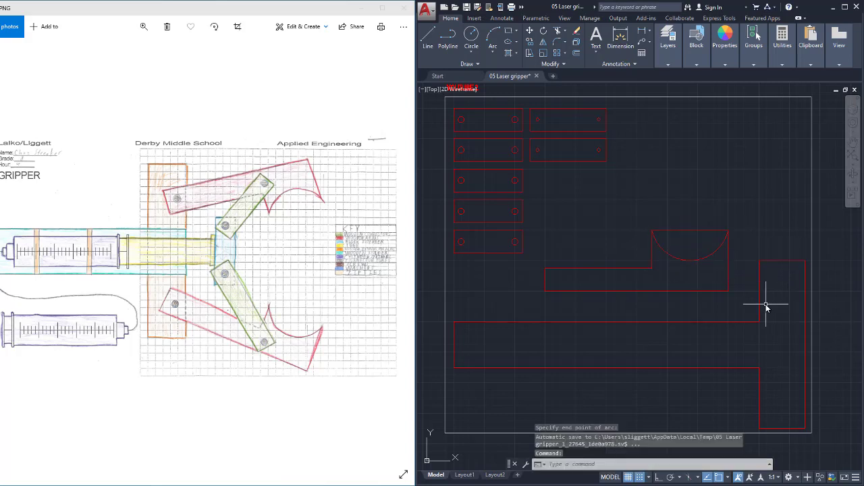
key("Return")
key("Escape")
left_click(695, 231)
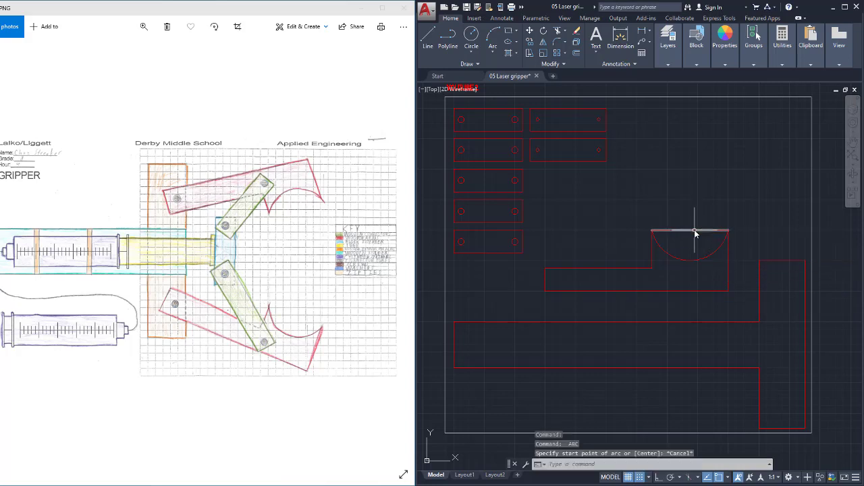
key("Delete")
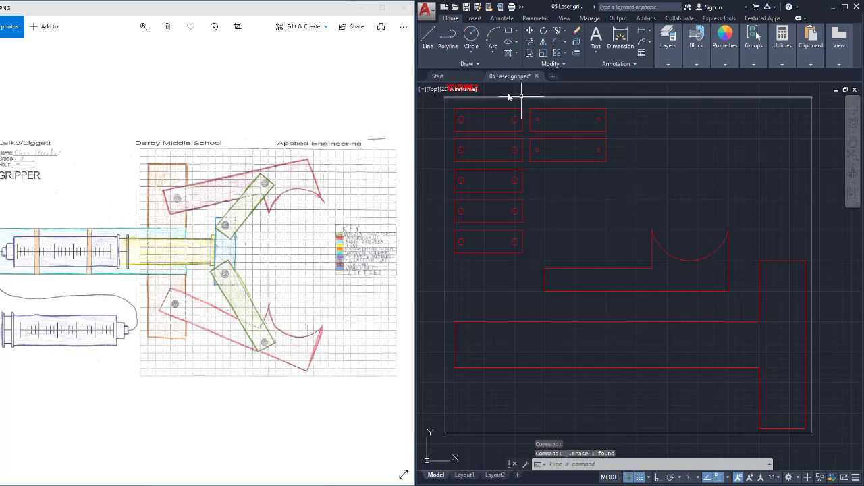
Step: Move the notched finger part up and to the right
left_click(530, 30)
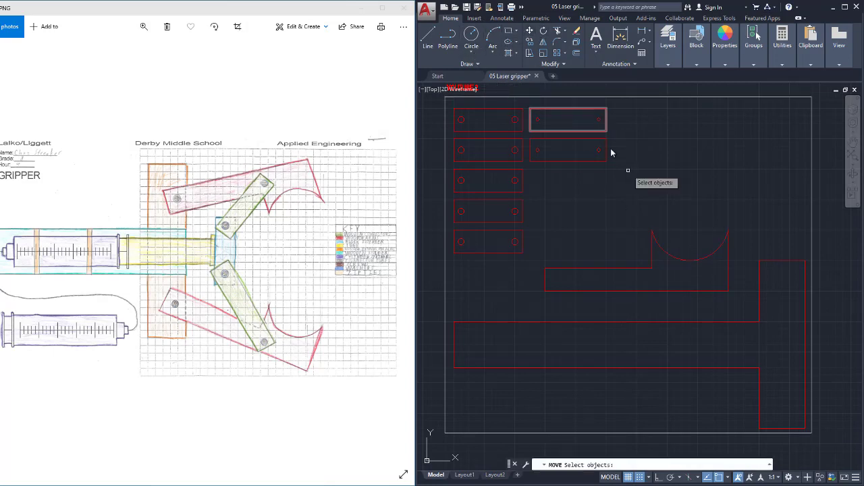
left_click(740, 313)
left_click(542, 225)
key("Return")
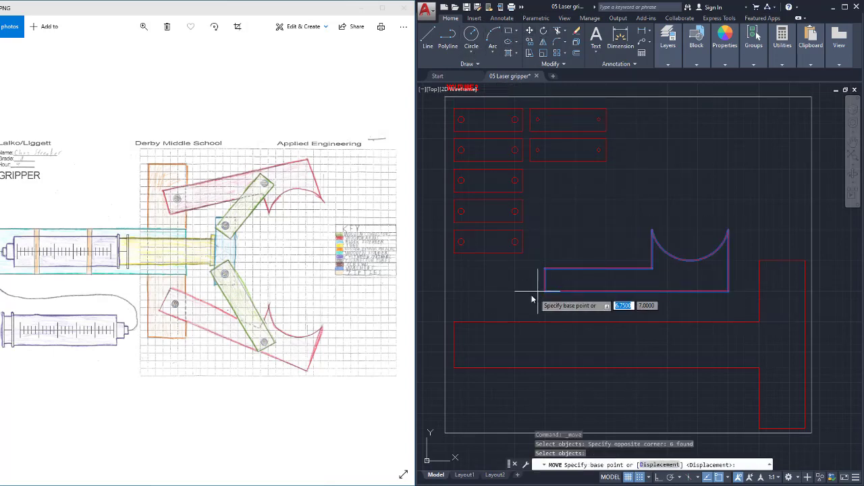
left_click(539, 291)
left_click(563, 193)
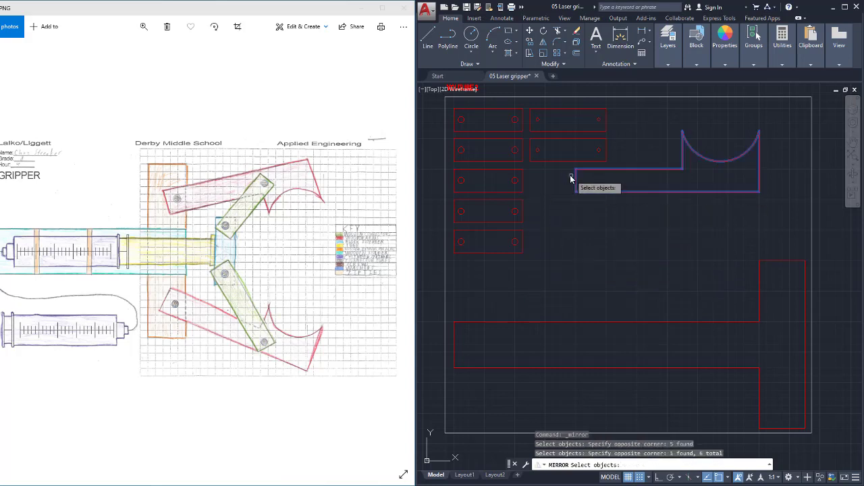
Step: Mirror the finger about a horizontal line keeping the original, then move the pair into place
key("Return")
left_click(575, 200)
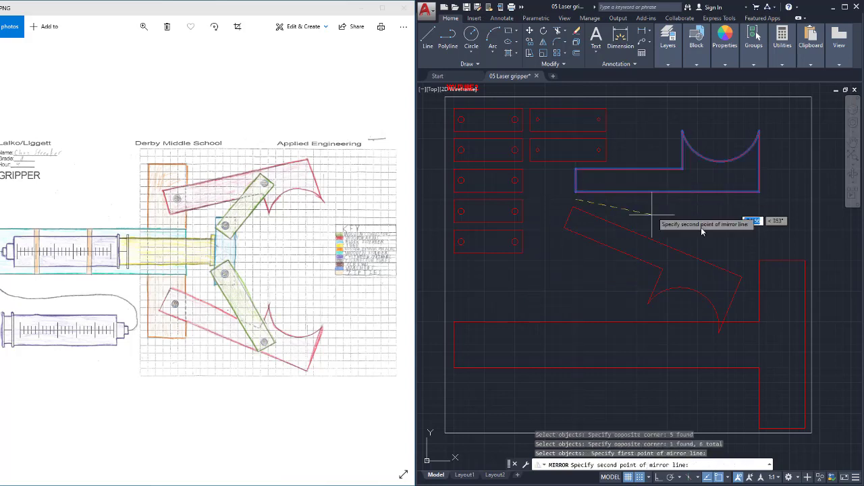
left_click(763, 205)
key("Return")
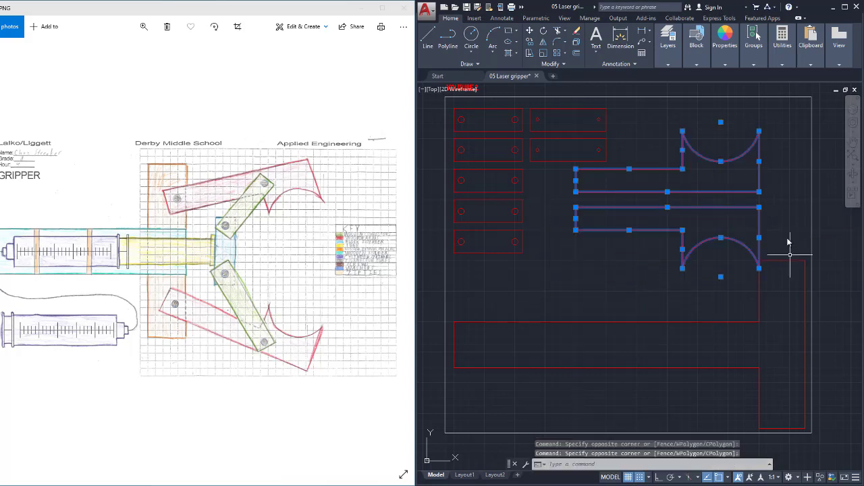
left_click(530, 31)
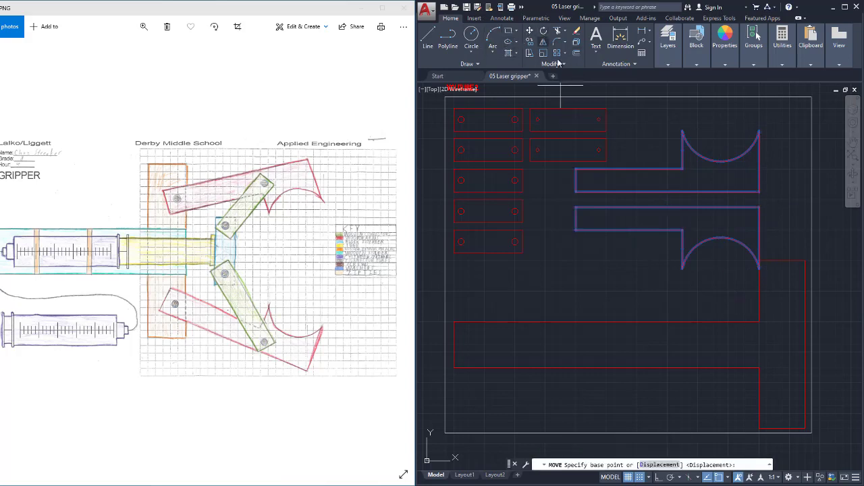
left_click(790, 191)
left_click(767, 206)
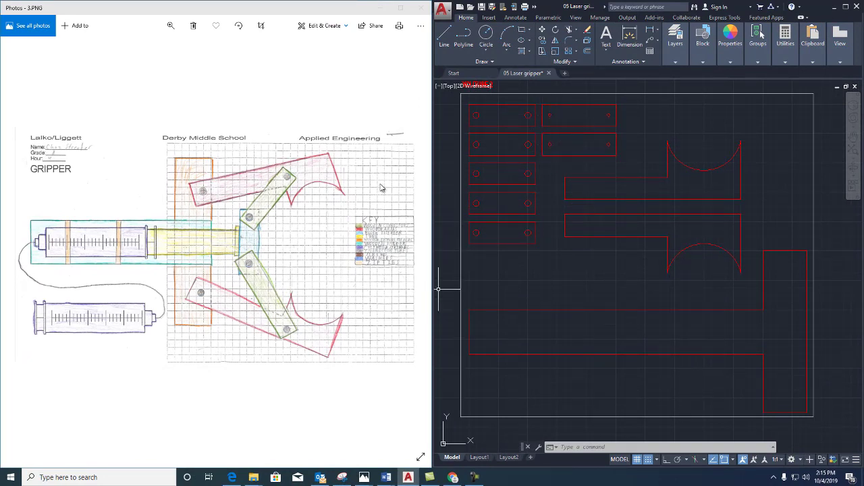
Step: Copy a bar's hole circle to both fingers' left ends and the upper finger's middle
left_click(541, 41)
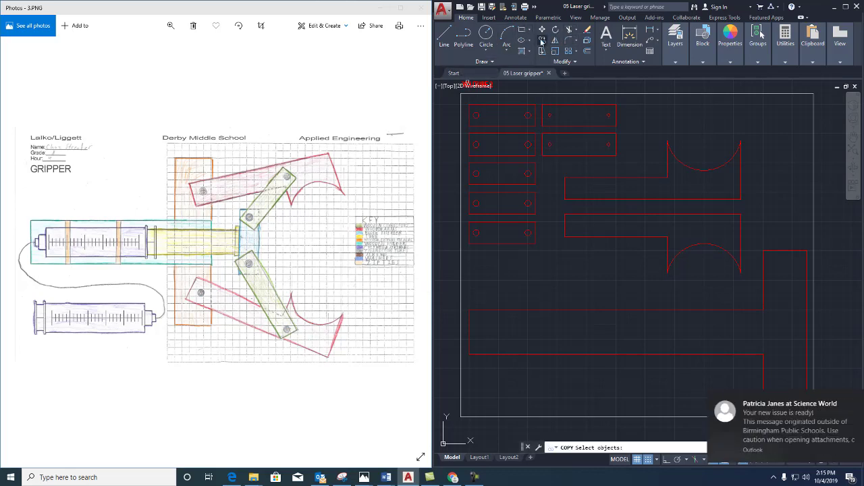
left_click(483, 239)
left_click(471, 225)
key("Return")
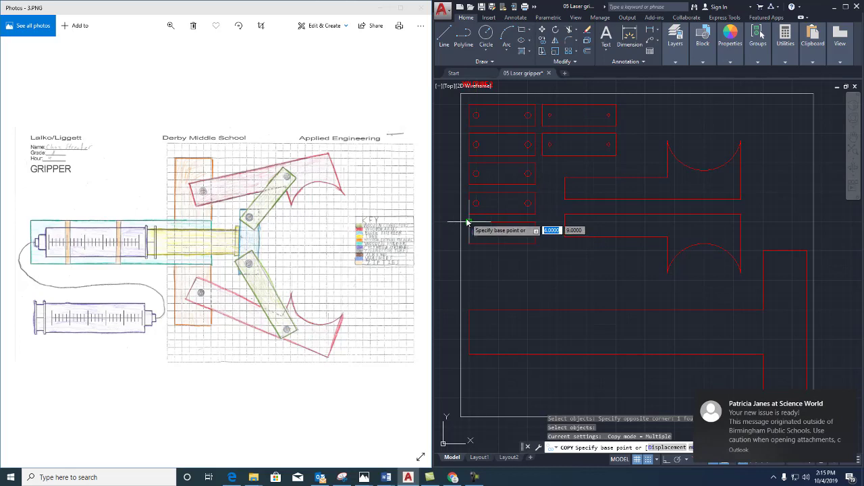
left_click(468, 222)
left_click(564, 215)
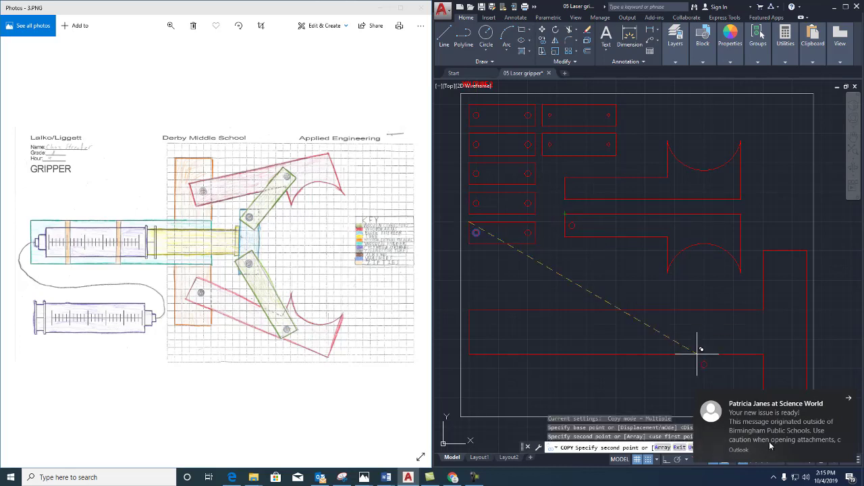
left_click(565, 178)
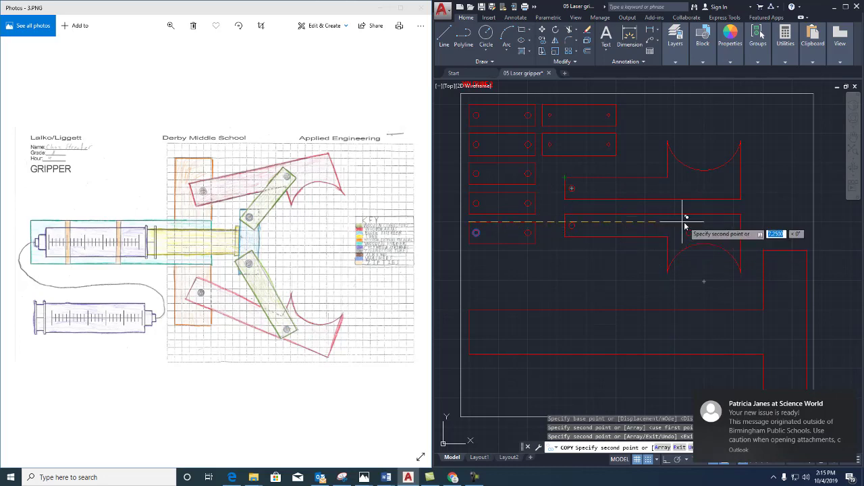
left_click(667, 178)
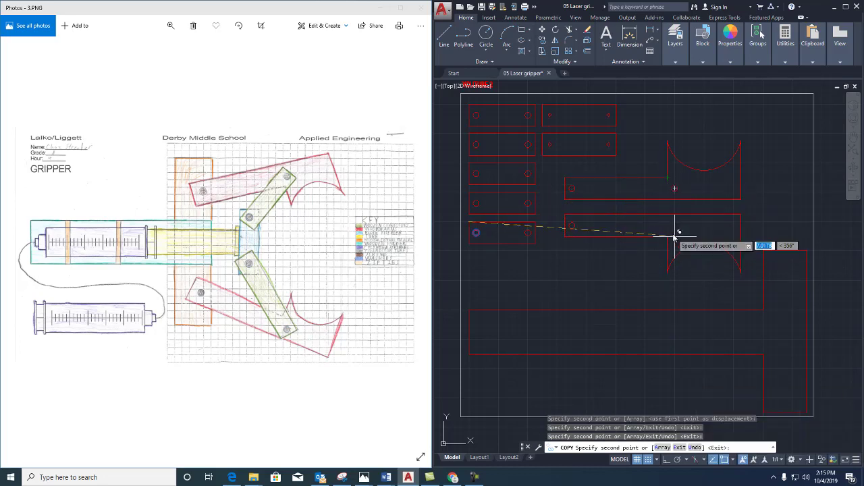
key("Return")
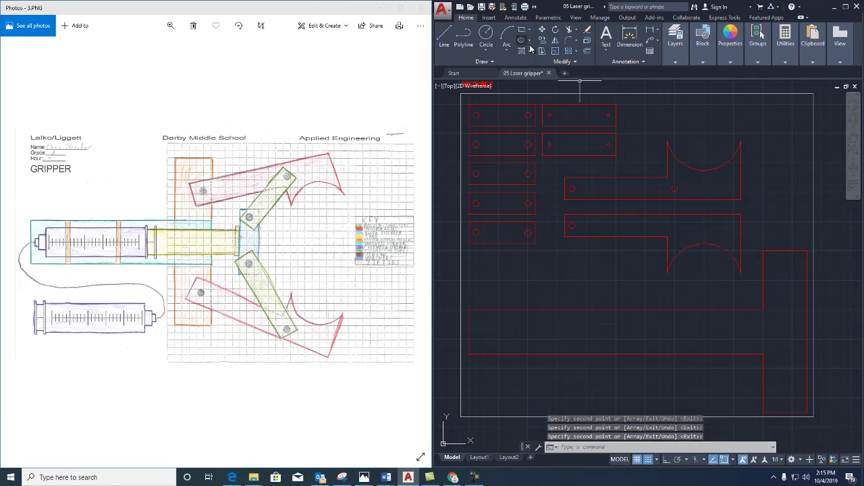
Step: Mirror the upper finger's middle hole across a horizontal line between the fingers, keeping the source
left_click(555, 40)
left_click(685, 195)
left_click(663, 177)
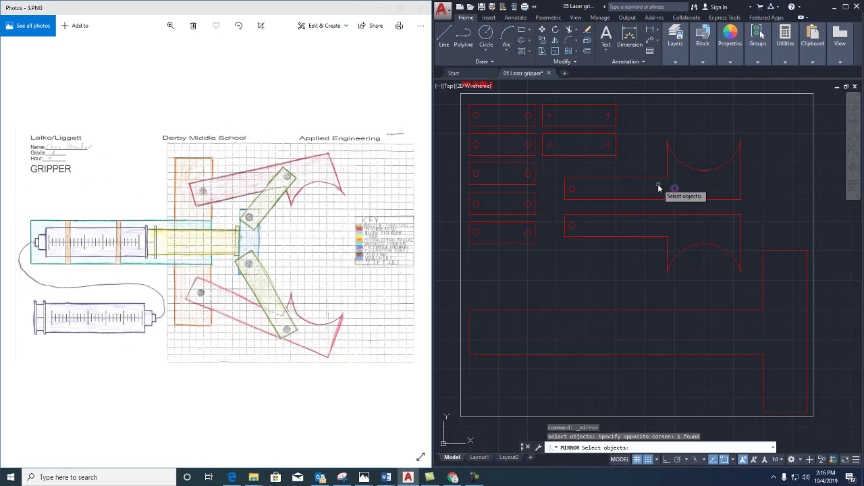
key("Return")
left_click(565, 207)
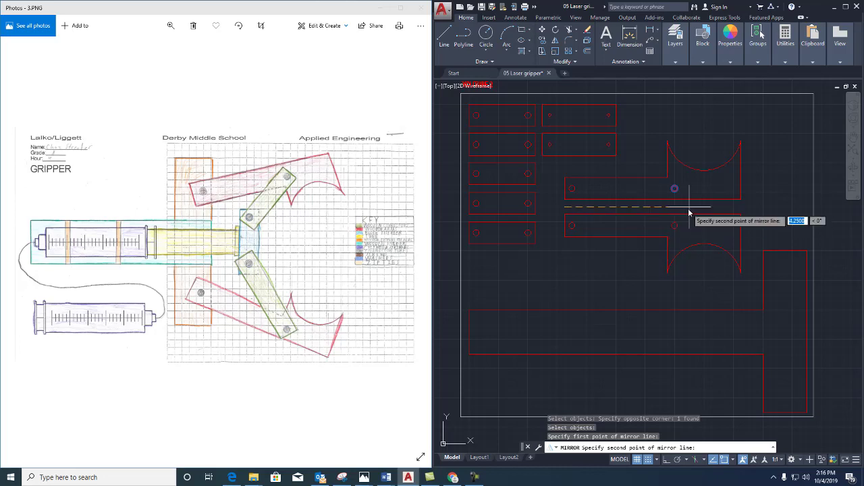
left_click(688, 206)
right_click(747, 206)
left_click(753, 206)
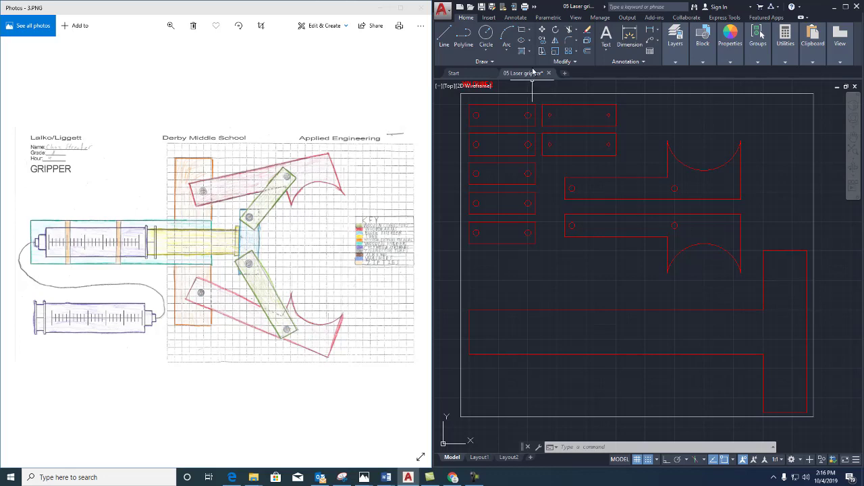
Step: Copy a small bar's hole, picking its centre as base point with grid snap turned off, then on again
left_click(542, 40)
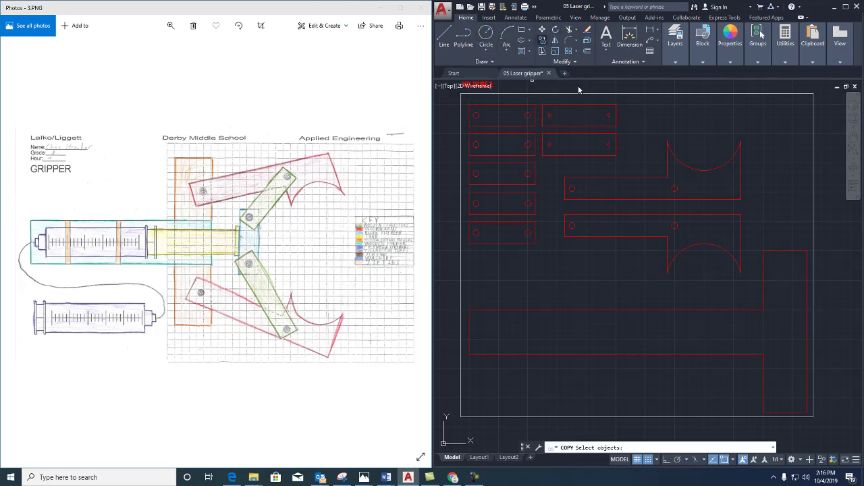
left_click(557, 151)
left_click(549, 141)
key("Return")
scroll(550, 143, "up", 8)
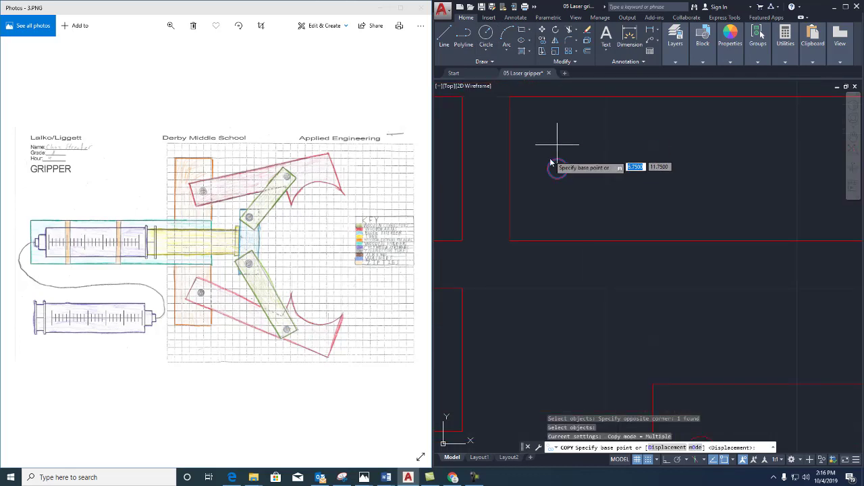
scroll(551, 173, "down", 5)
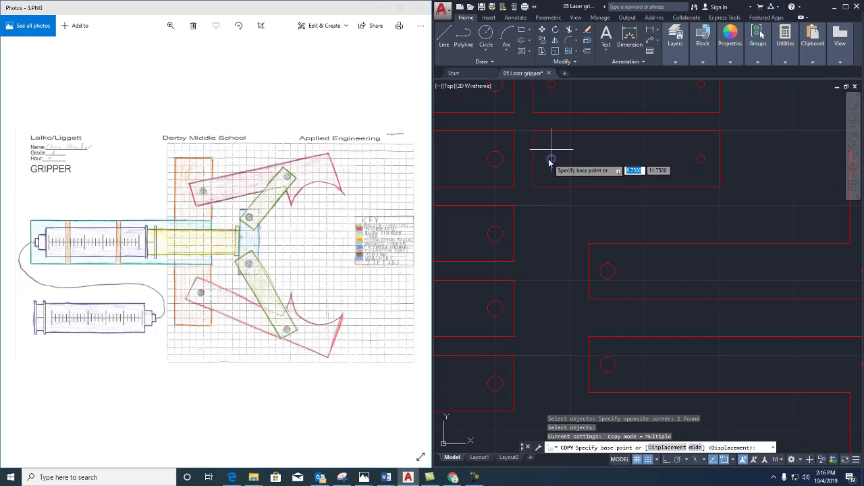
left_click(649, 459)
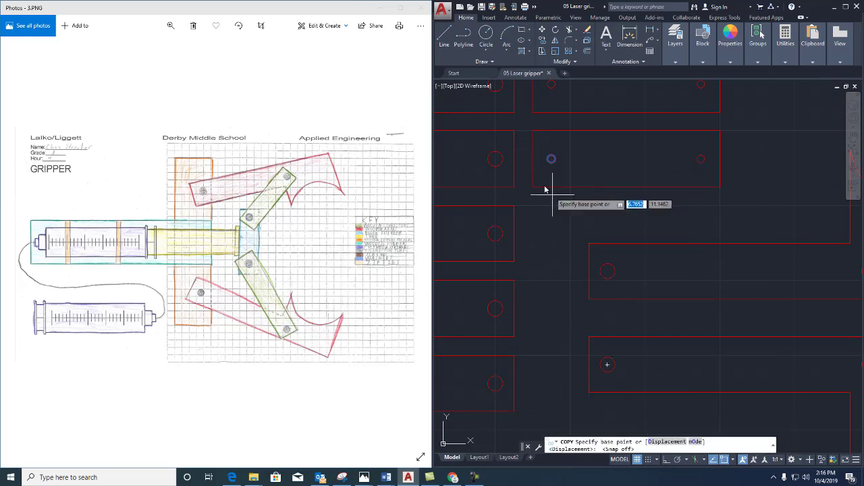
left_click(552, 160)
scroll(569, 178, "up", 2)
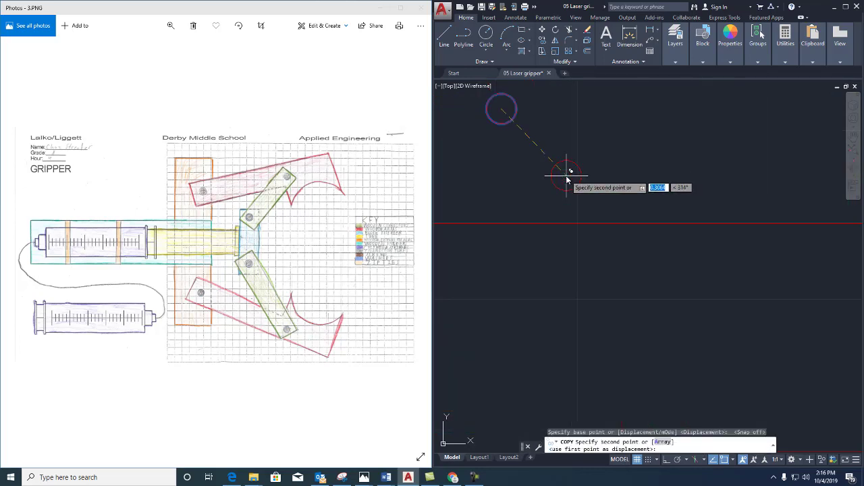
scroll(569, 177, "down", 6)
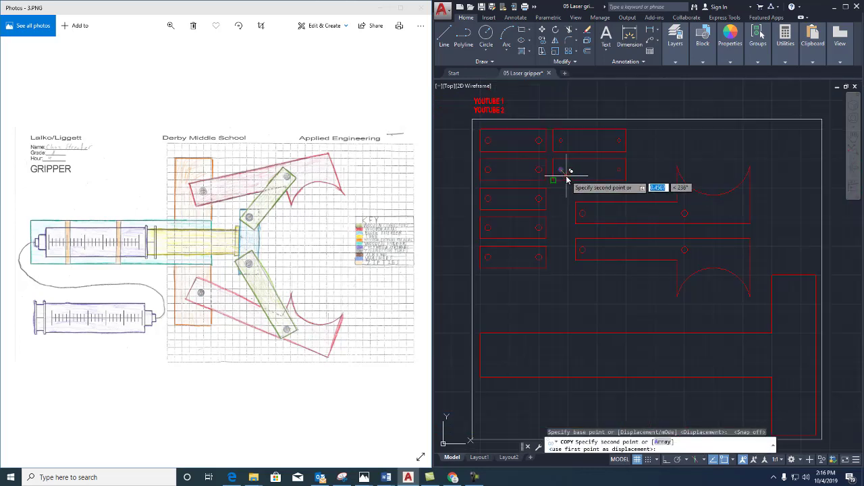
left_click(649, 459)
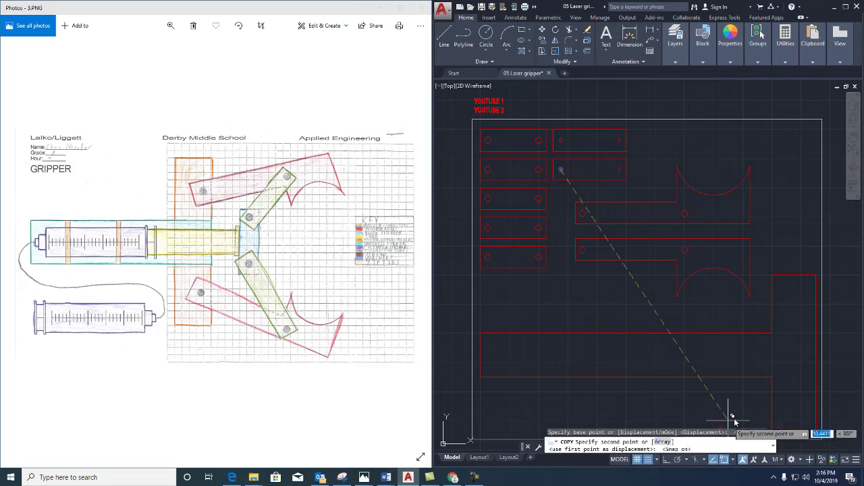
Step: Place two hole copies on the base's upright arm and hide the reference drawing window
scroll(804, 307, "up", 3)
left_click(800, 301)
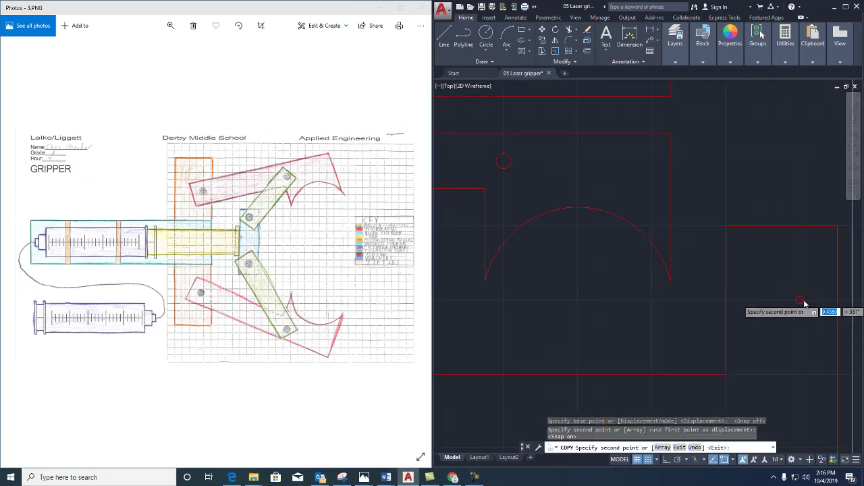
scroll(803, 304, "down", 4)
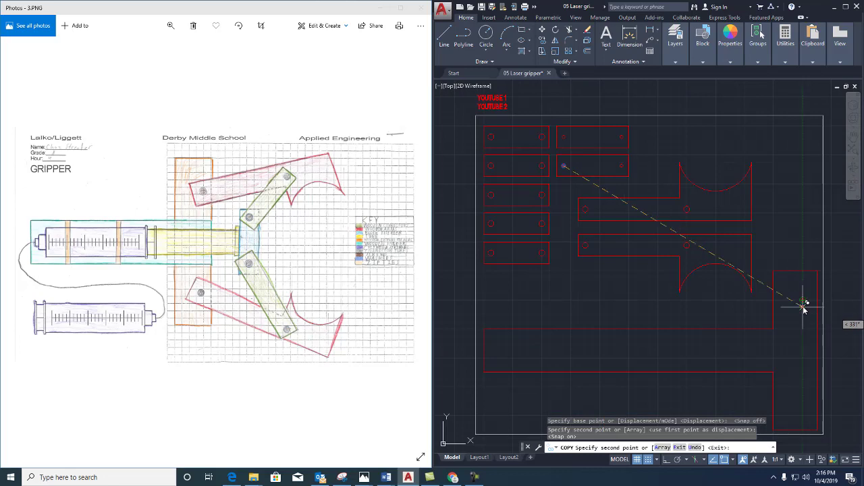
left_click(803, 388)
key("Escape")
scroll(537, 146, "down", 2)
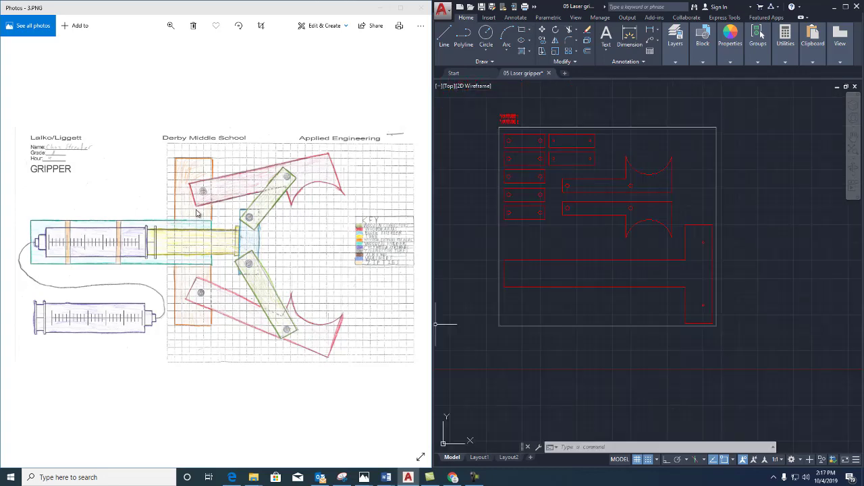
left_click(379, 7)
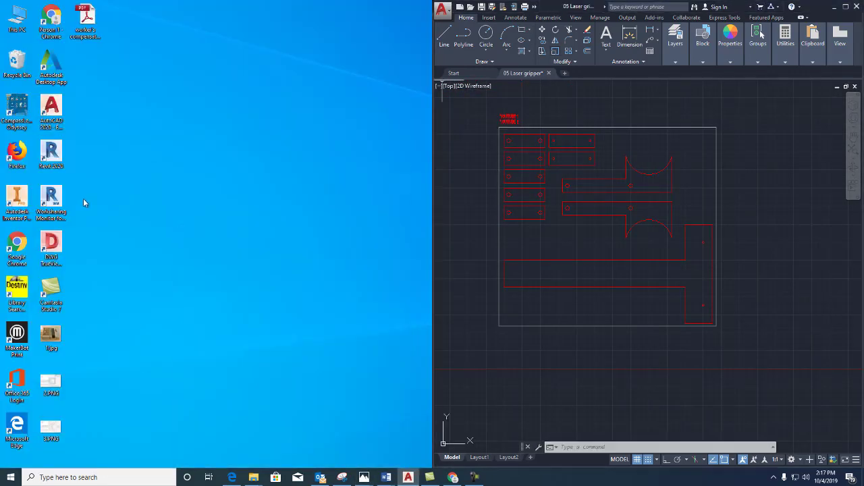
Step: Open the 2.PNG gripper image in Photos and snap its window beside the AutoCAD drawing
double_click(51, 382)
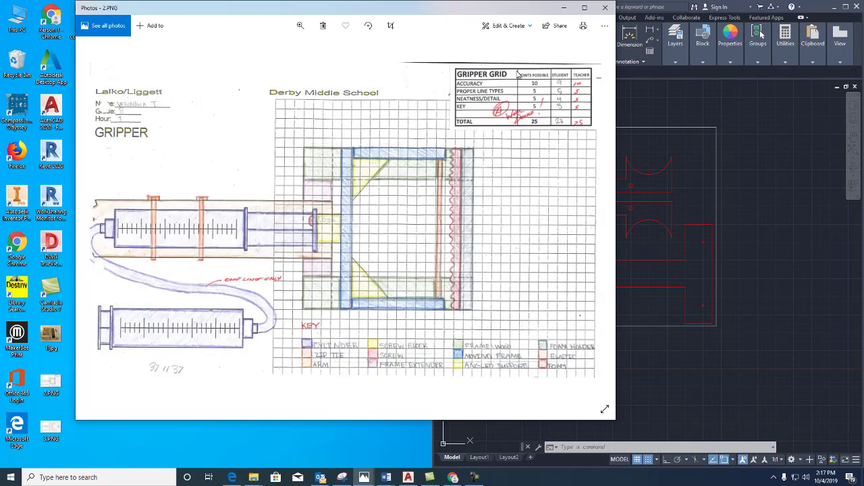
left_click_drag(544, 19, 2, 202)
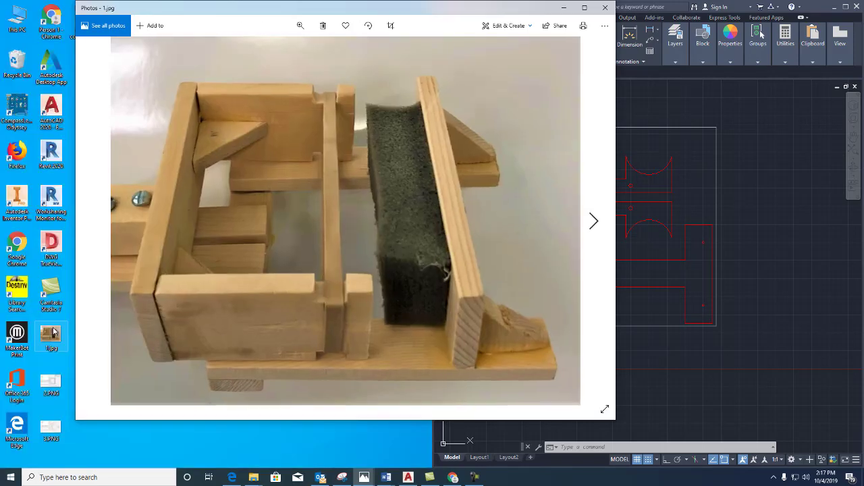
left_click_drag(408, 8, 2, 31)
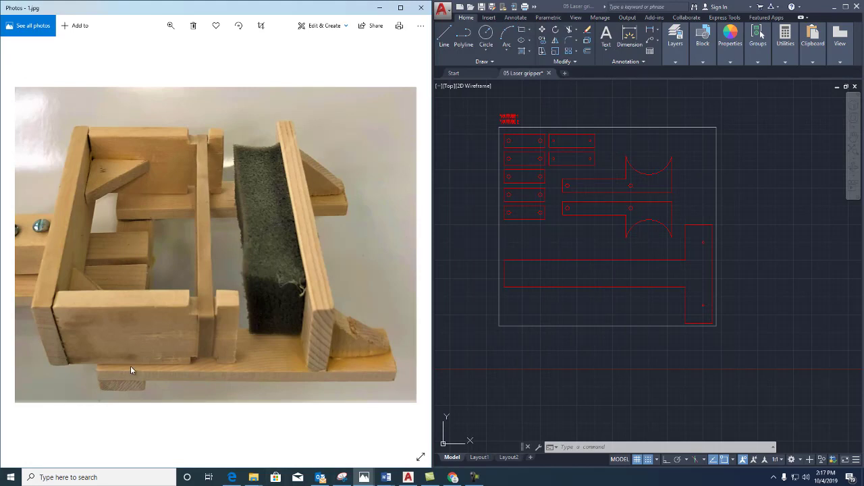
mouse_move(408, 476)
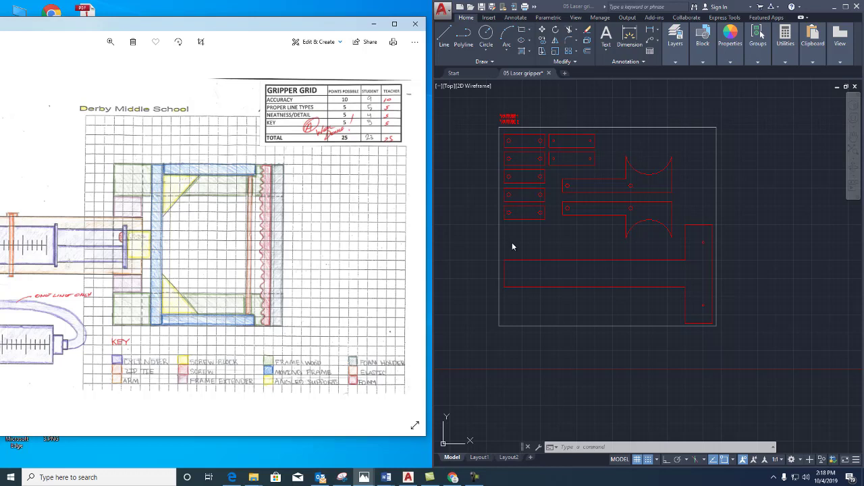
Step: Draw a rectangular plate below the column of small plates in the drawing
left_click(522, 30)
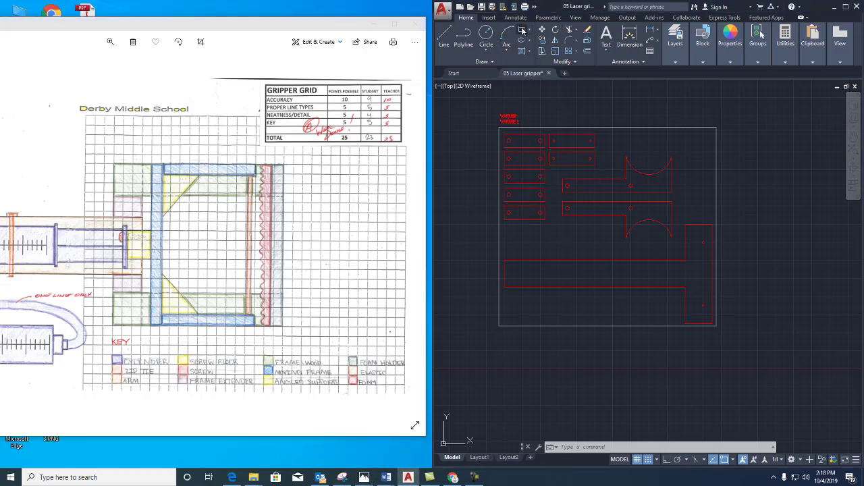
scroll(526, 222, "up", 4)
left_click(485, 216)
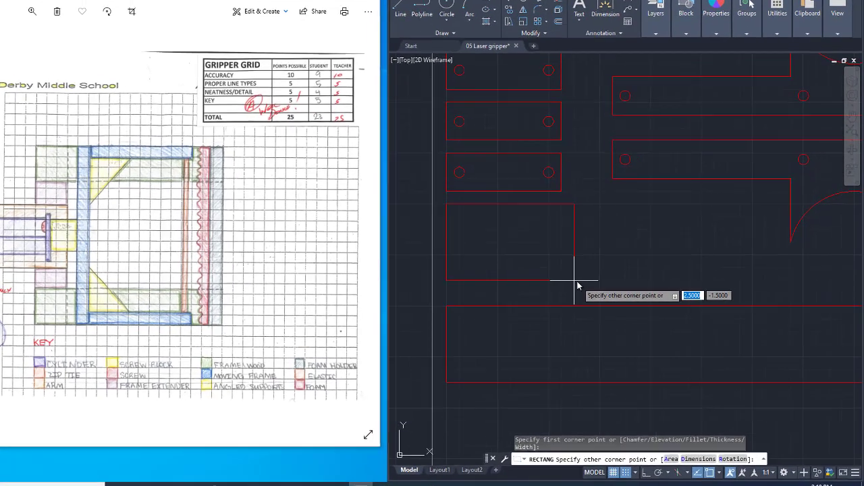
left_click(573, 280)
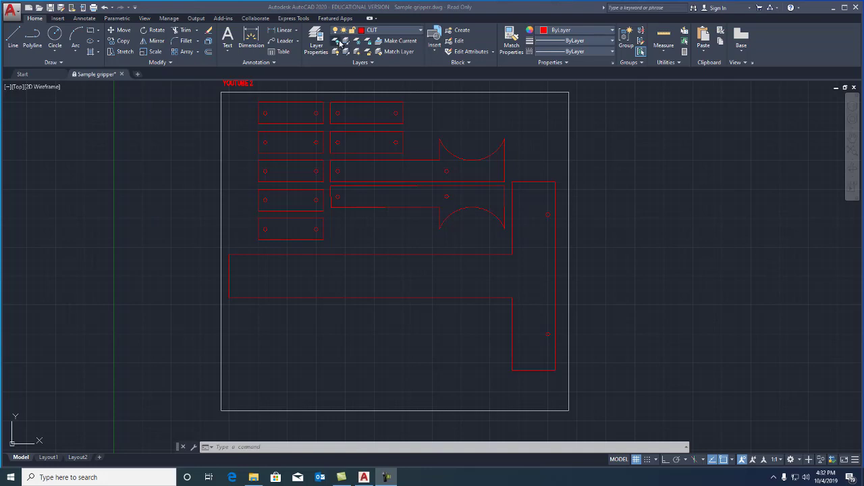
Step: Make RASTER the current layer in place of CUT
left_click(406, 32)
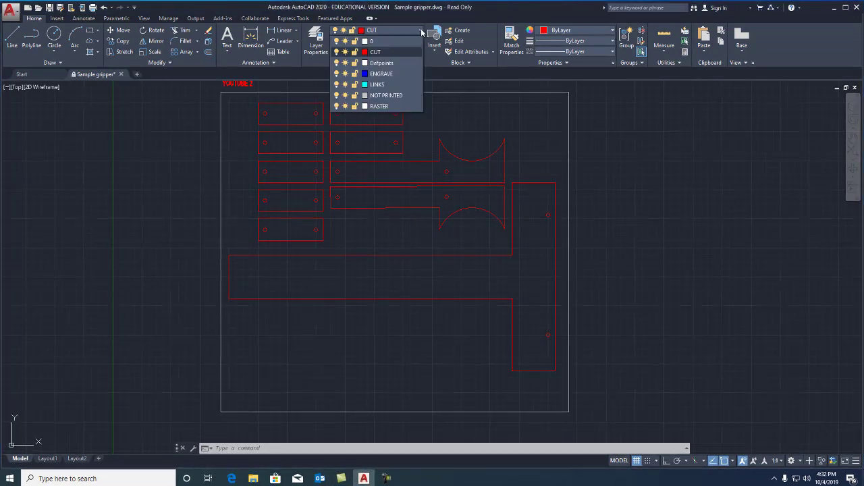
left_click(393, 107)
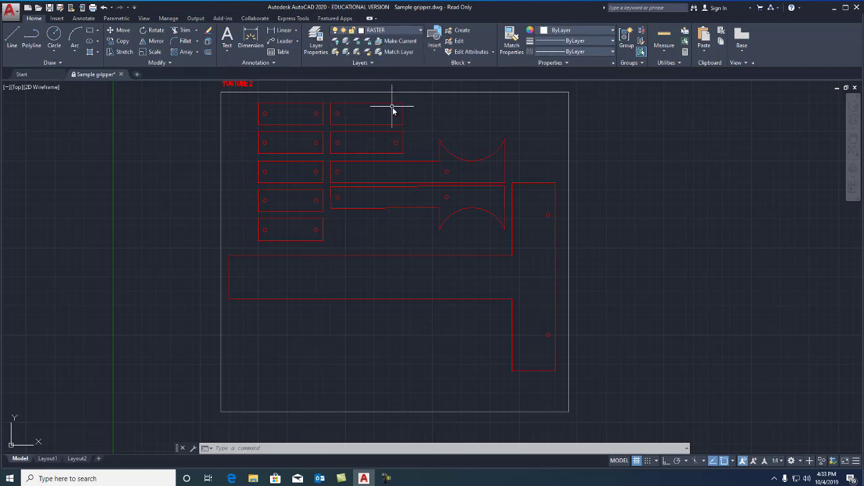
Step: Add single-line text of the student's name, 0.25 high, inside the long L-shaped part, then grab its grip
left_click(228, 51)
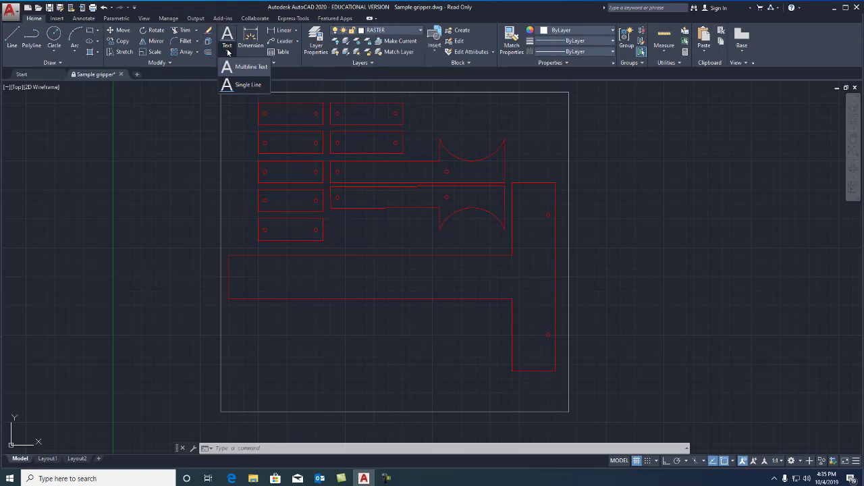
left_click(248, 84)
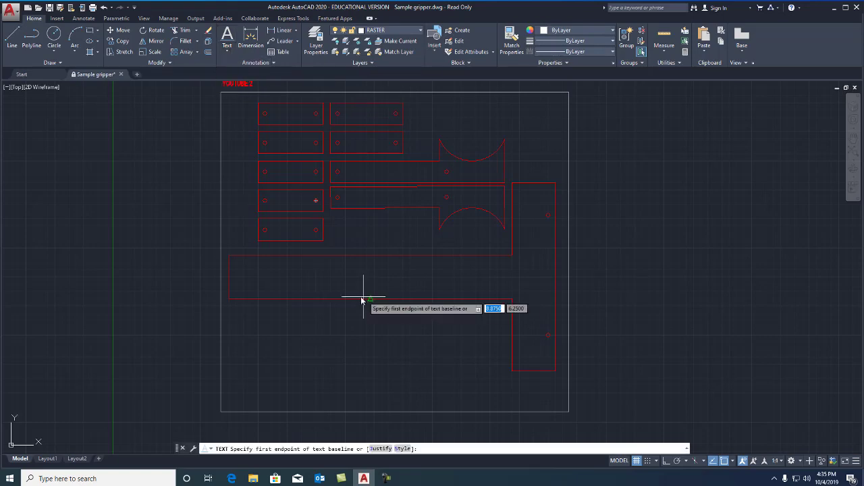
left_click(647, 460)
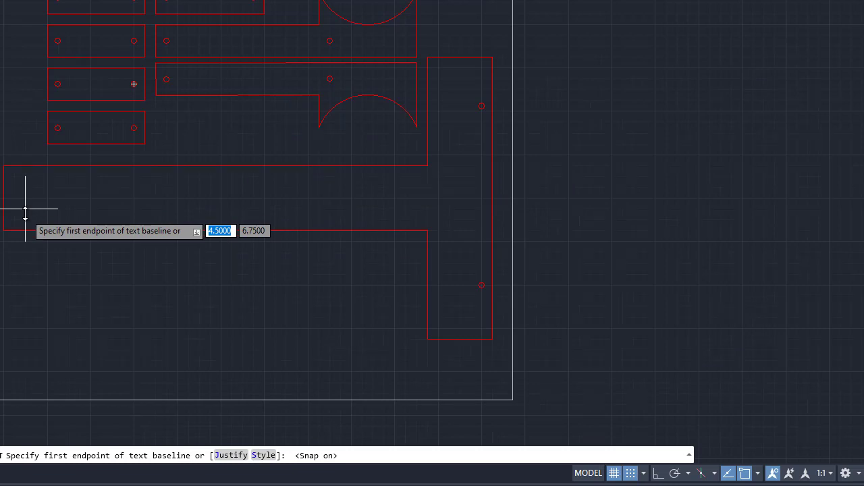
left_click(25, 210)
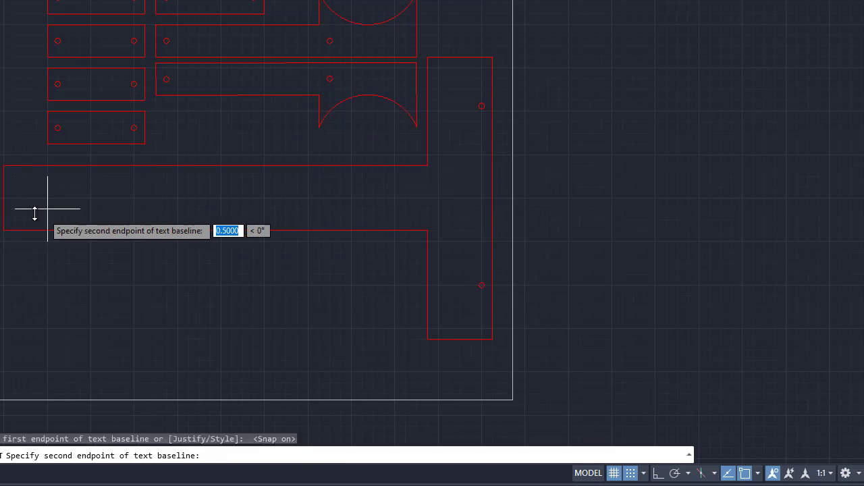
left_click(238, 210)
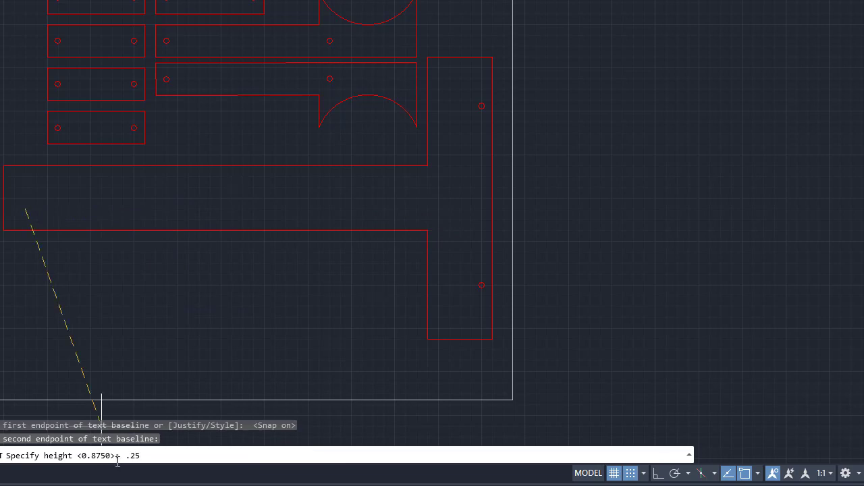
key("Return")
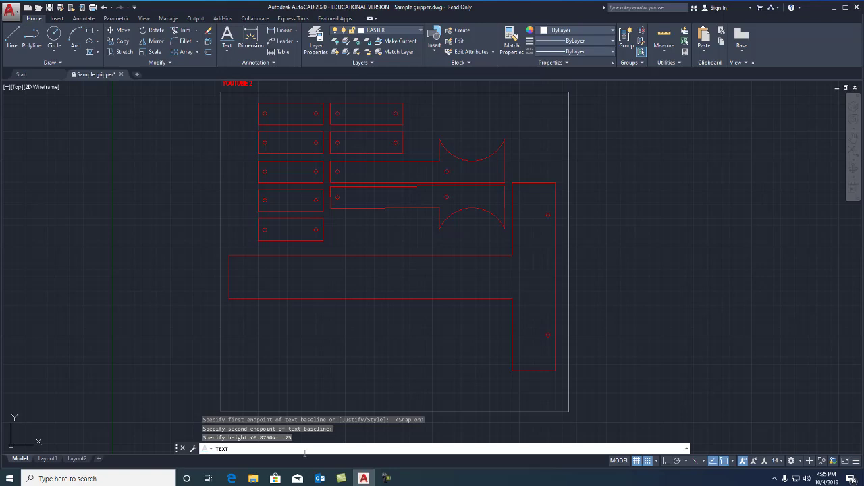
key("Return")
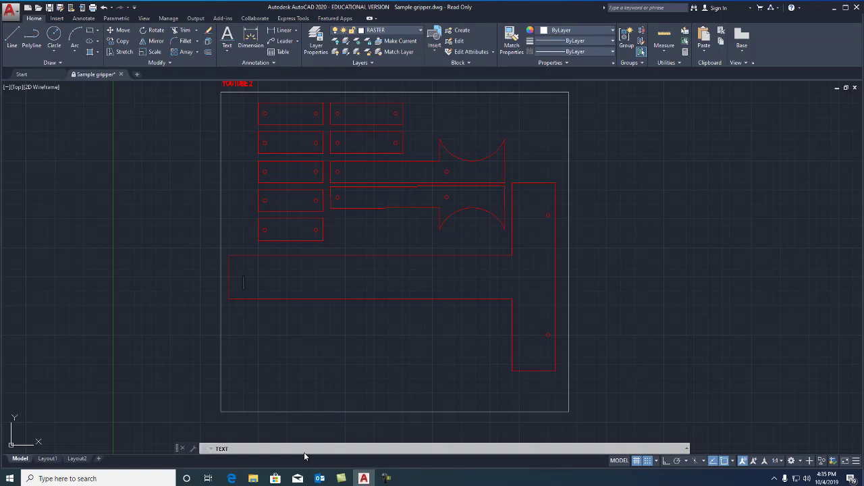
type("MR")
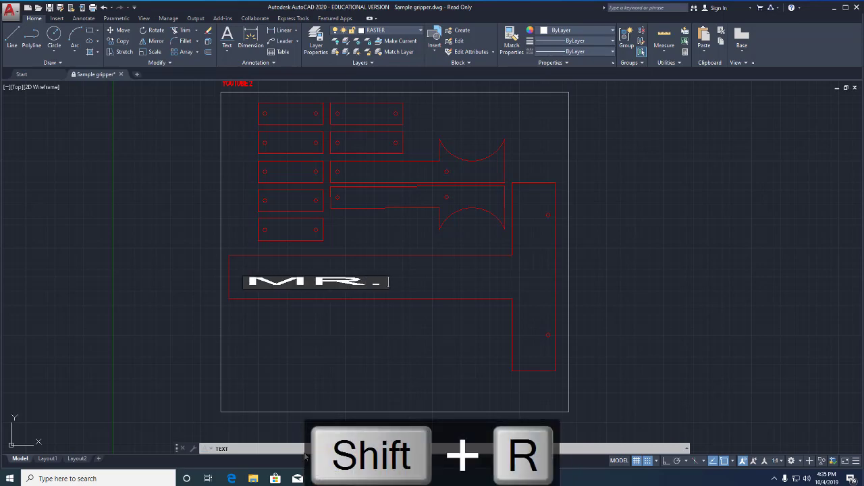
type(".LIGGETT")
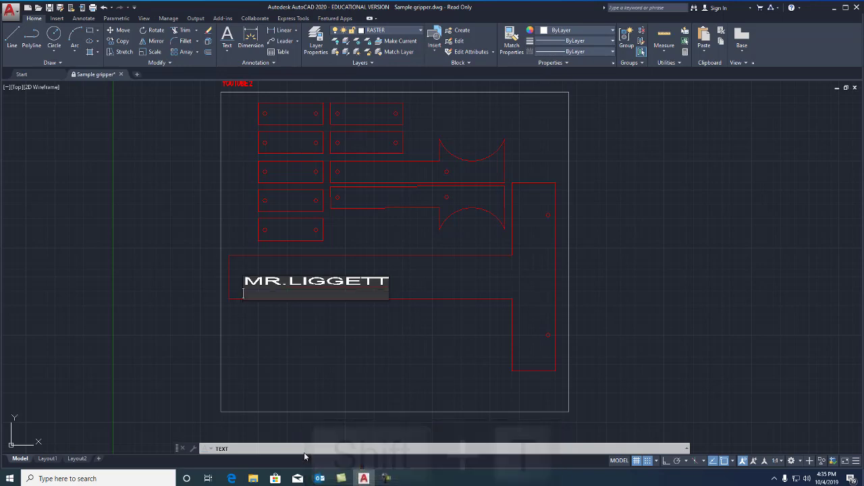
left_click(305, 452)
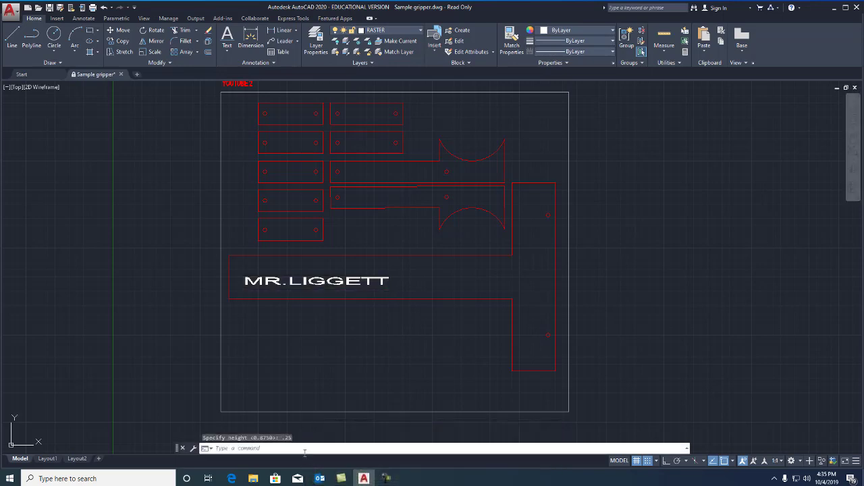
left_click(383, 284)
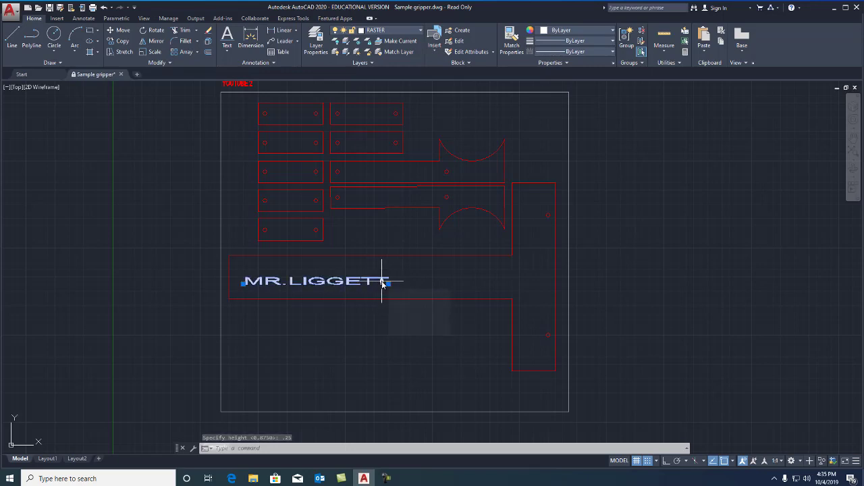
left_click(389, 282)
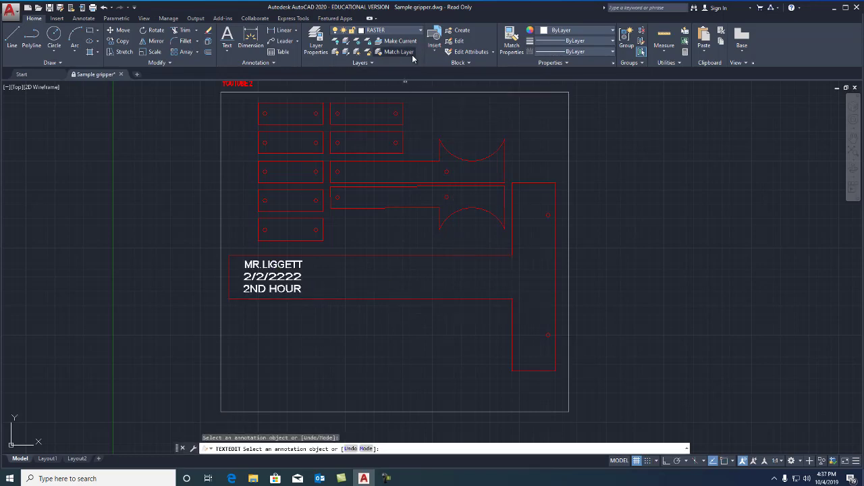
Step: Switch to the ENGRAVE layer and draw a small snapped circle beside the date
left_click(417, 32)
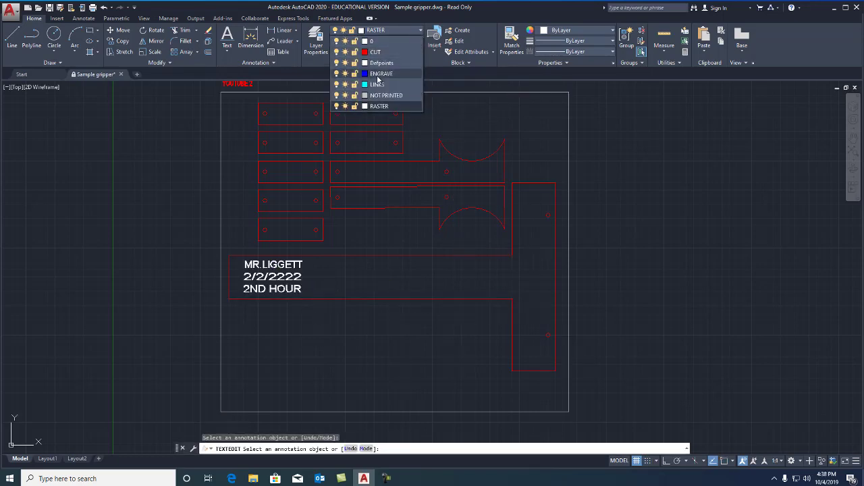
left_click(377, 74)
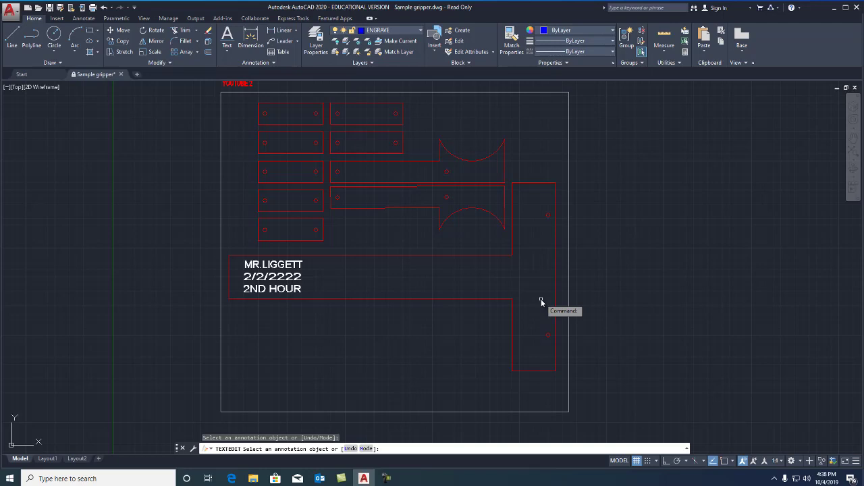
left_click(54, 32)
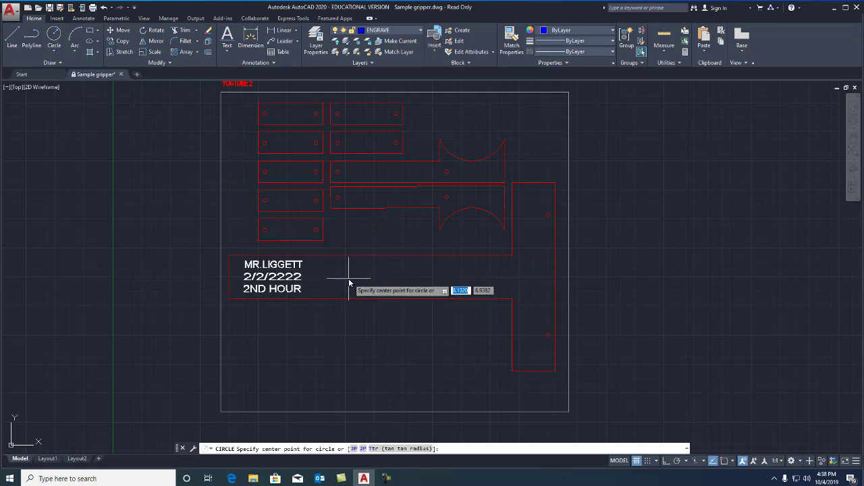
left_click(649, 462)
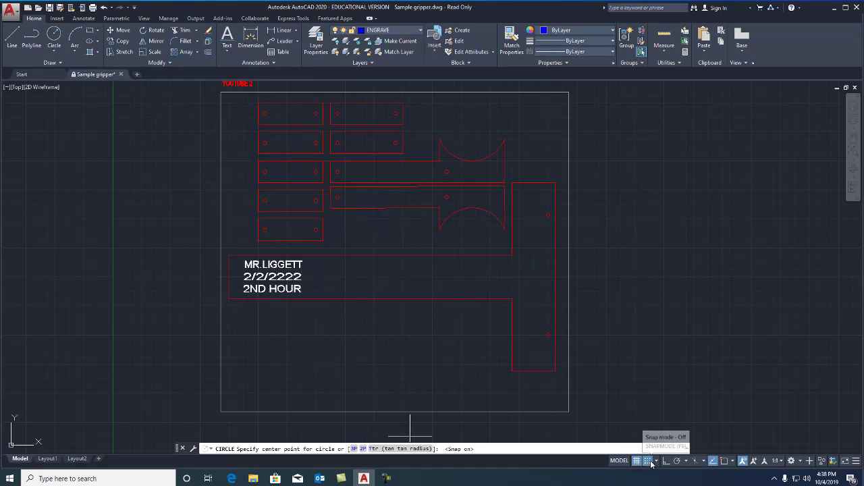
left_click(345, 277)
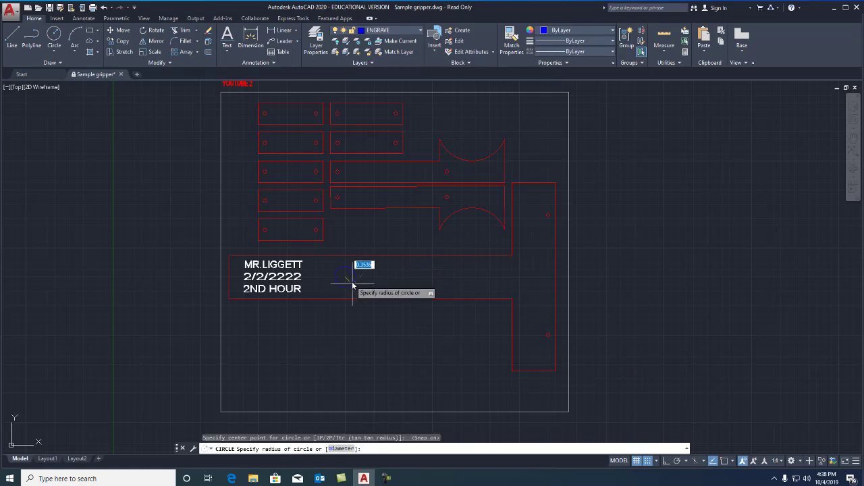
left_click(352, 285)
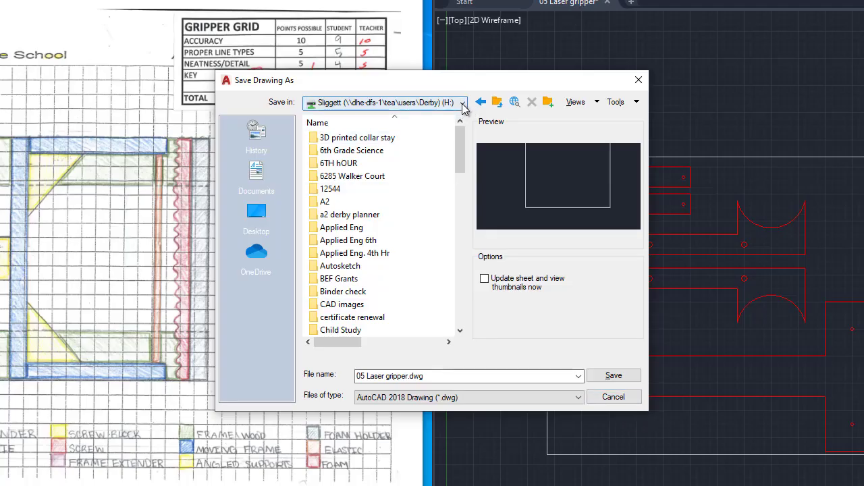
Step: Browse from the Teacher-Student Common drive through the teachers and student folders into Hand In
left_click(463, 103)
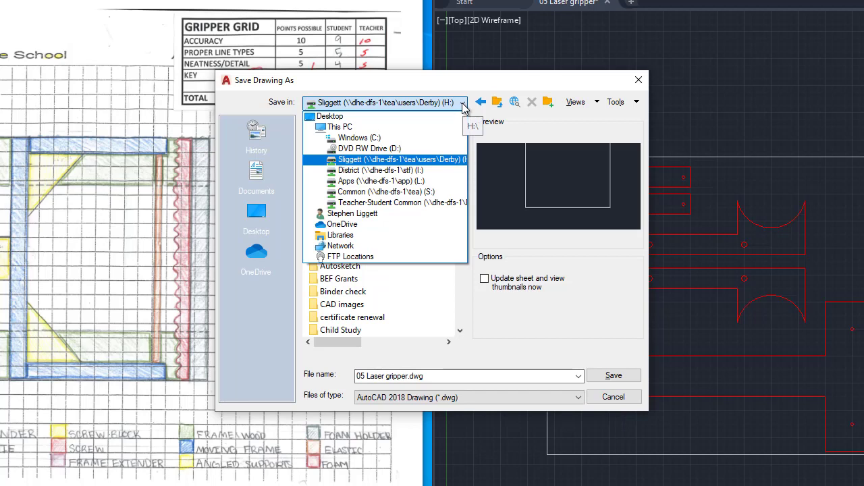
left_click(417, 204)
double_click(336, 153)
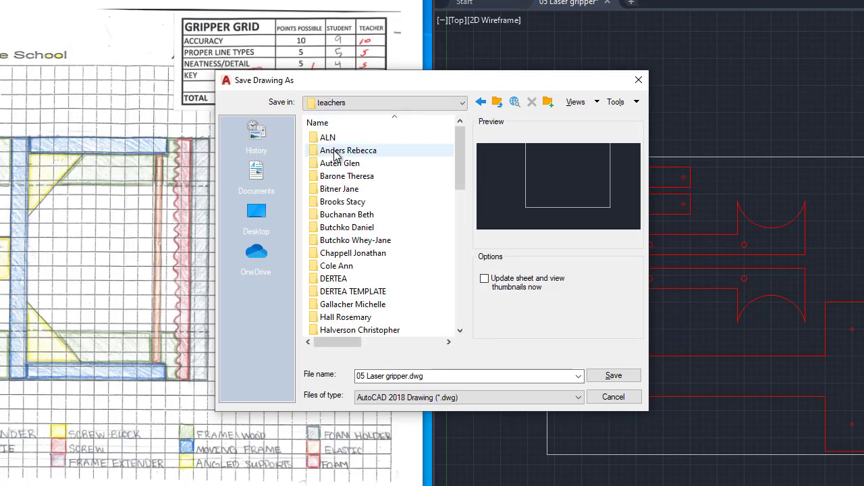
double_click(334, 154)
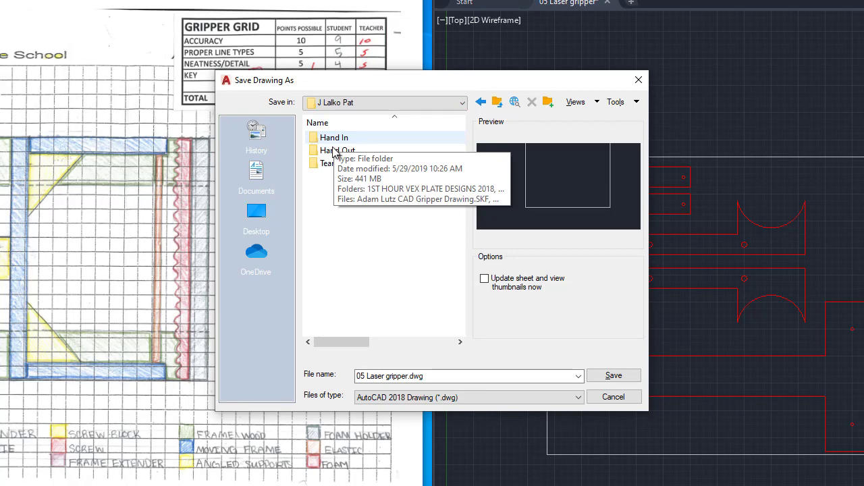
key("Return")
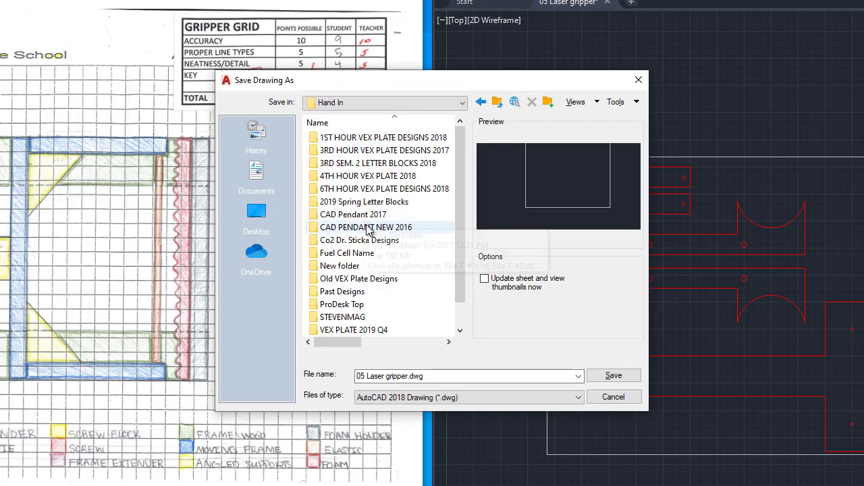